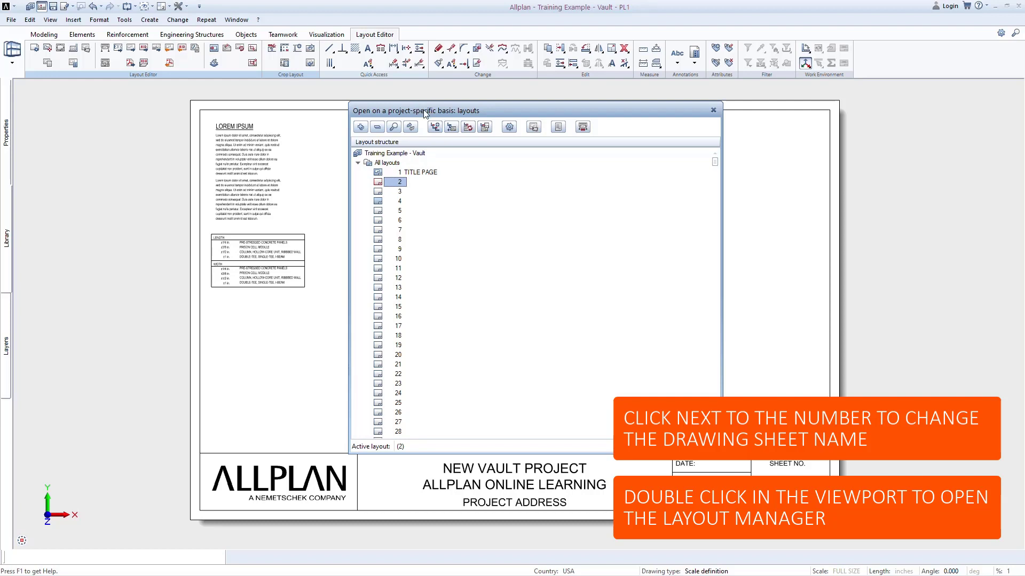
Name layout 2 "OVERALL VAULT" in the layout structure and open that sheet.
left_click_drag(422, 108, 503, 307)
left_click(494, 381)
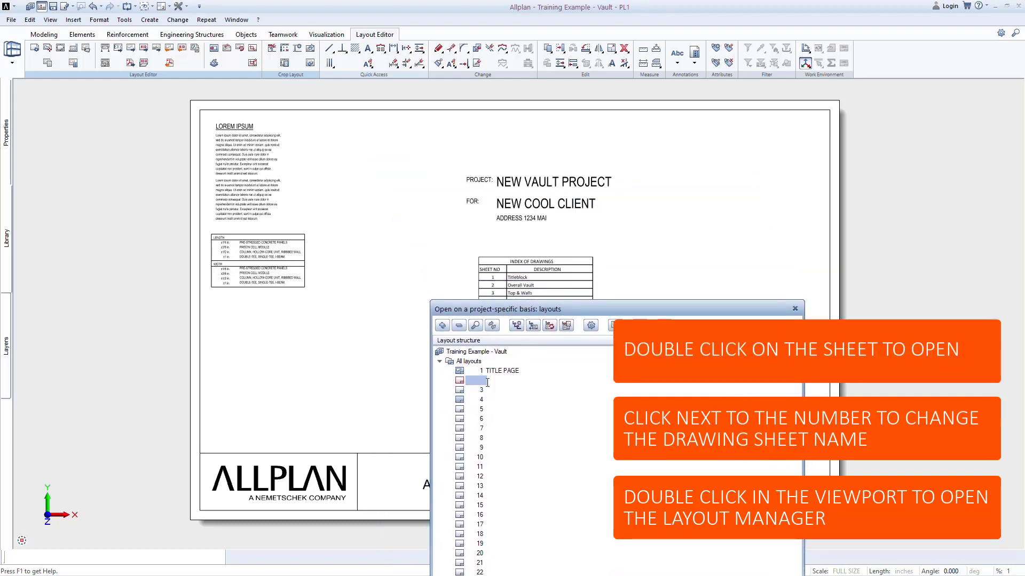
type("OVERALL VAULT")
left_click_drag(508, 315, 449, 157)
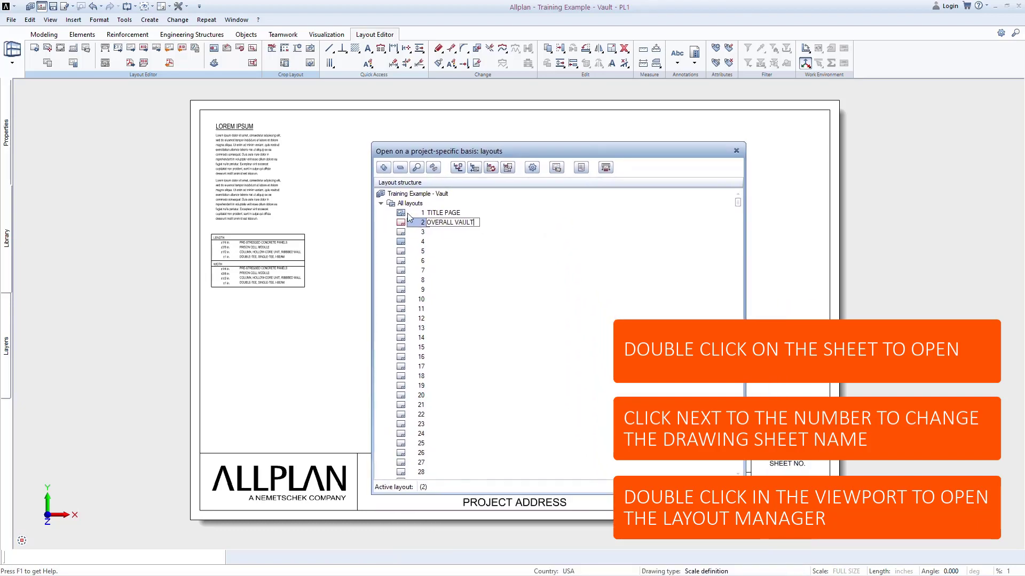
left_click(401, 224)
double_click(402, 224)
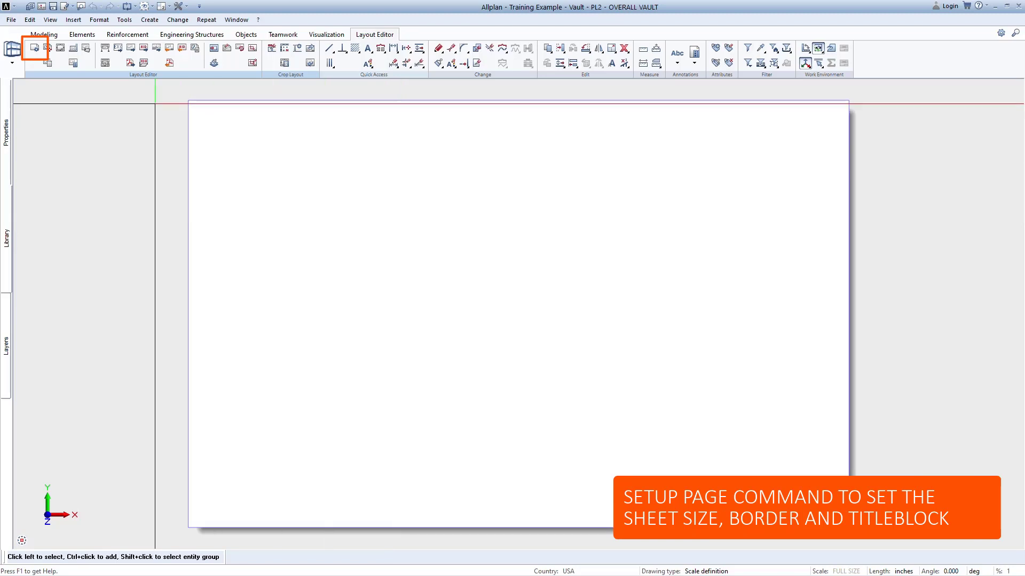
Give the OVERALL VAULT page a Single margin (DIN 824 C) layout border in the page setup.
left_click(35, 48)
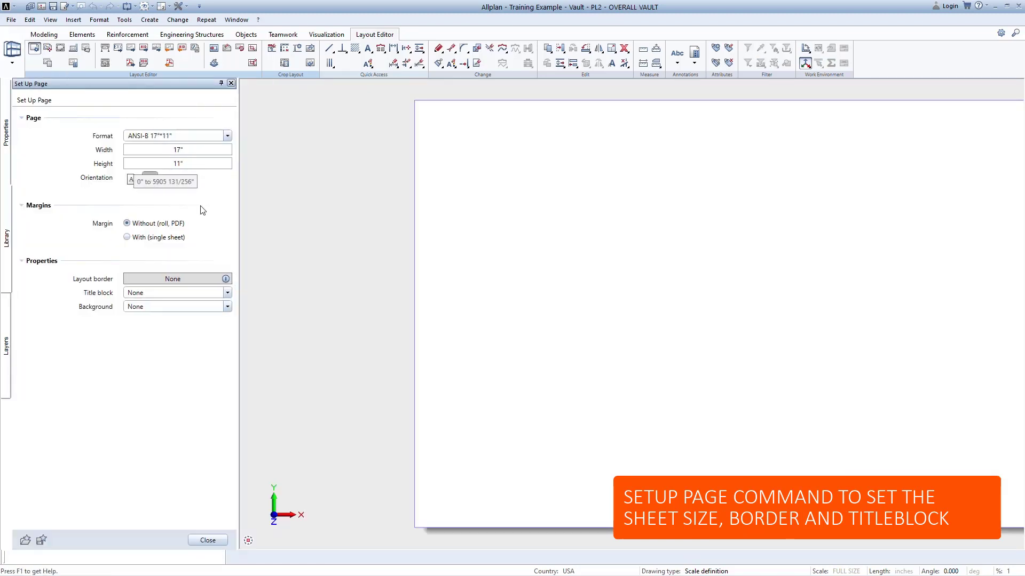
left_click(204, 279)
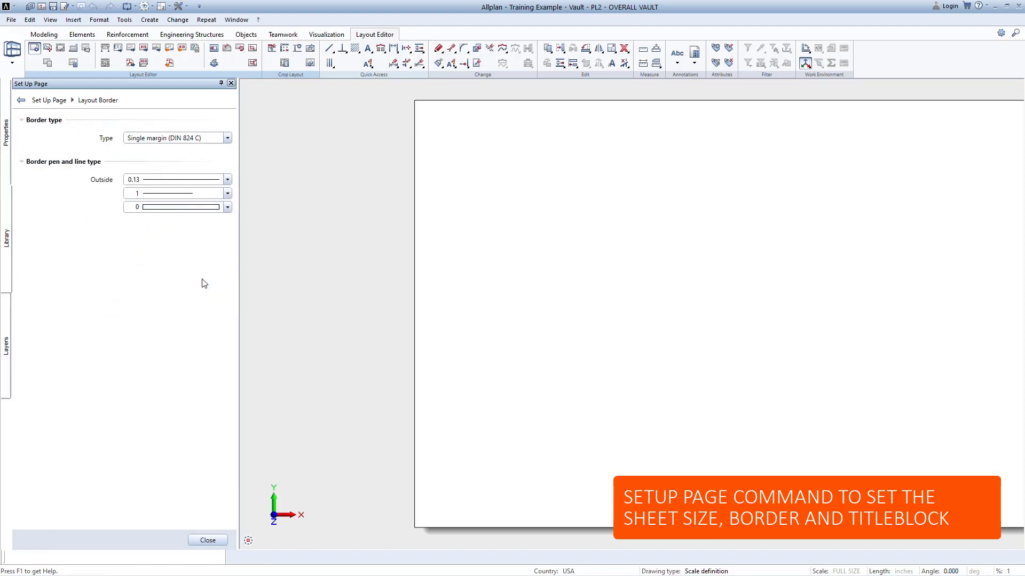
left_click(207, 541)
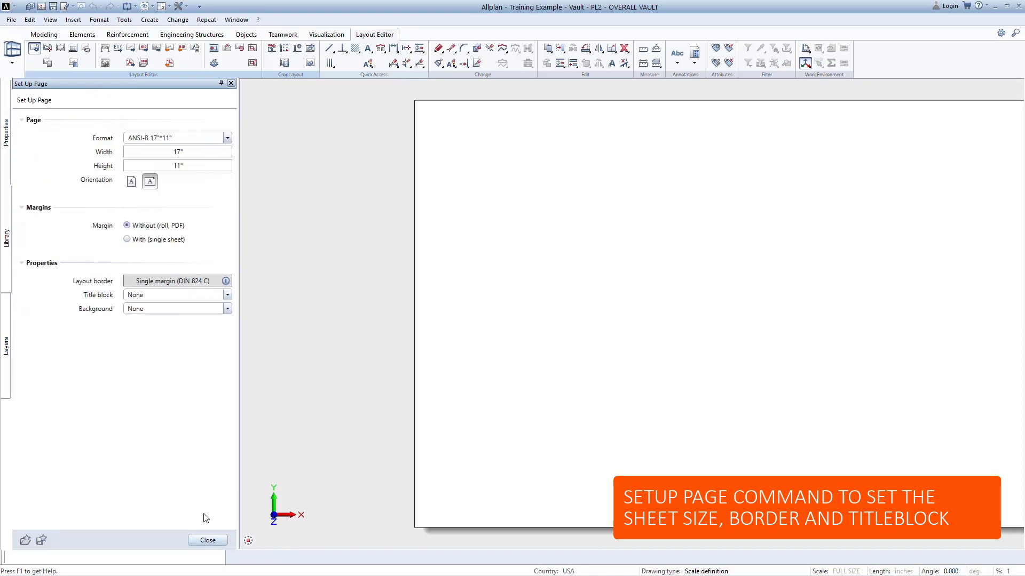
Add the label style "1 ALLPLAN 11X17" from the Office folder as the page's title block and finish the page setup.
left_click(228, 296)
left_click(223, 324)
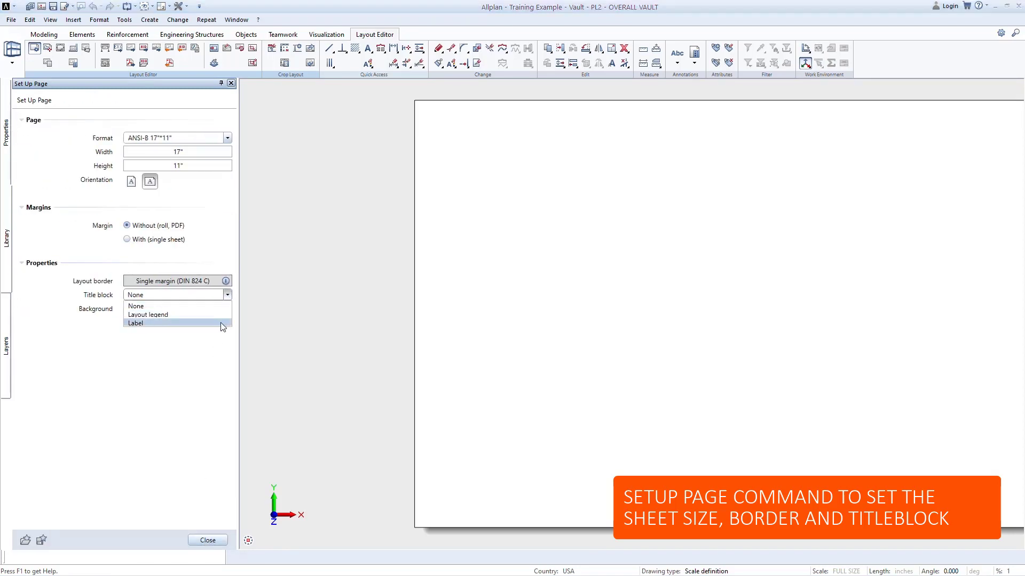
left_click(235, 178)
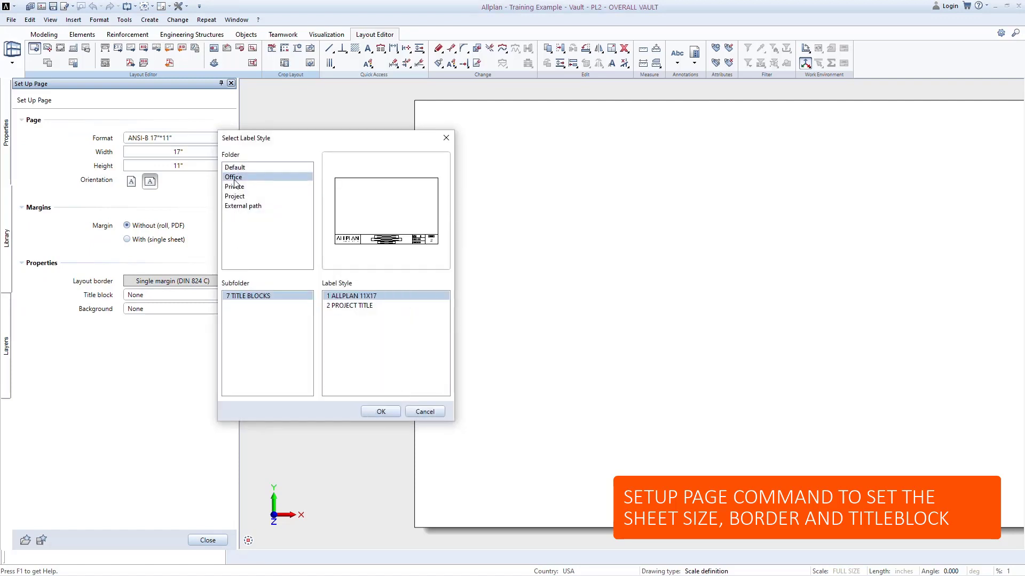
left_click(393, 414)
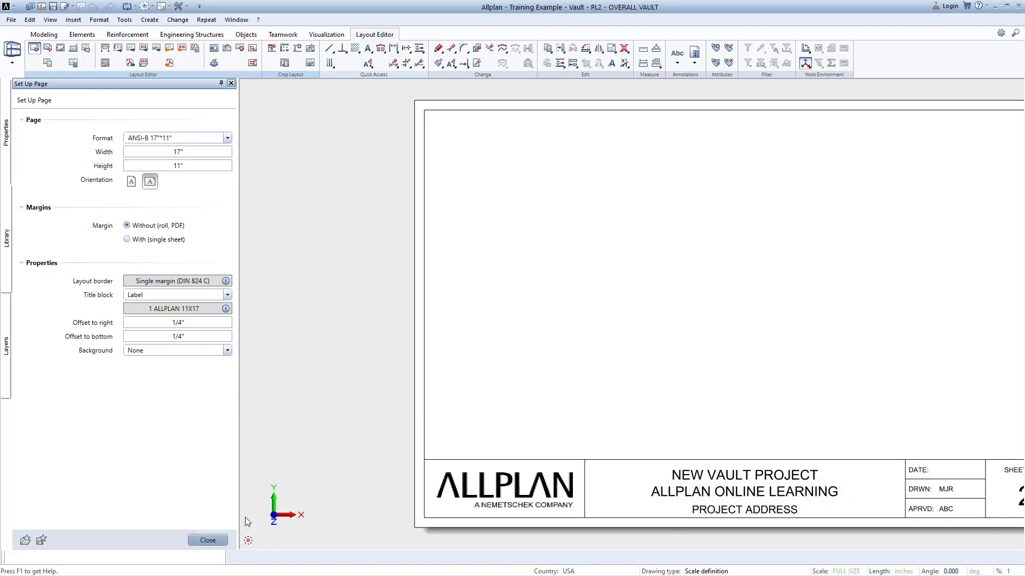
left_click(216, 540)
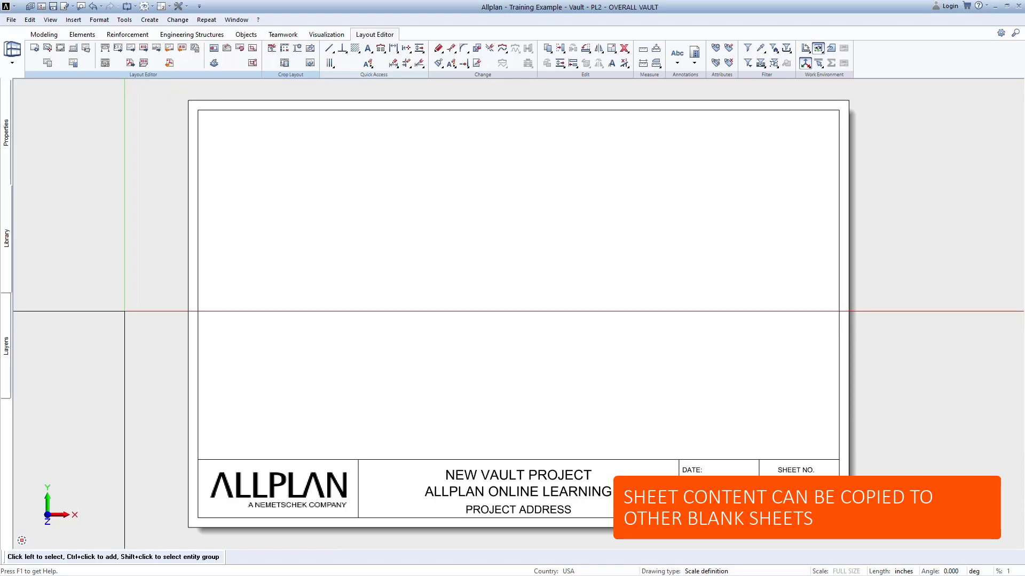
Copy the OVERALL VAULT layout, make TITLE PAGE the current layout, and paste the copy onto layouts 3 and 4.
double_click(124, 311)
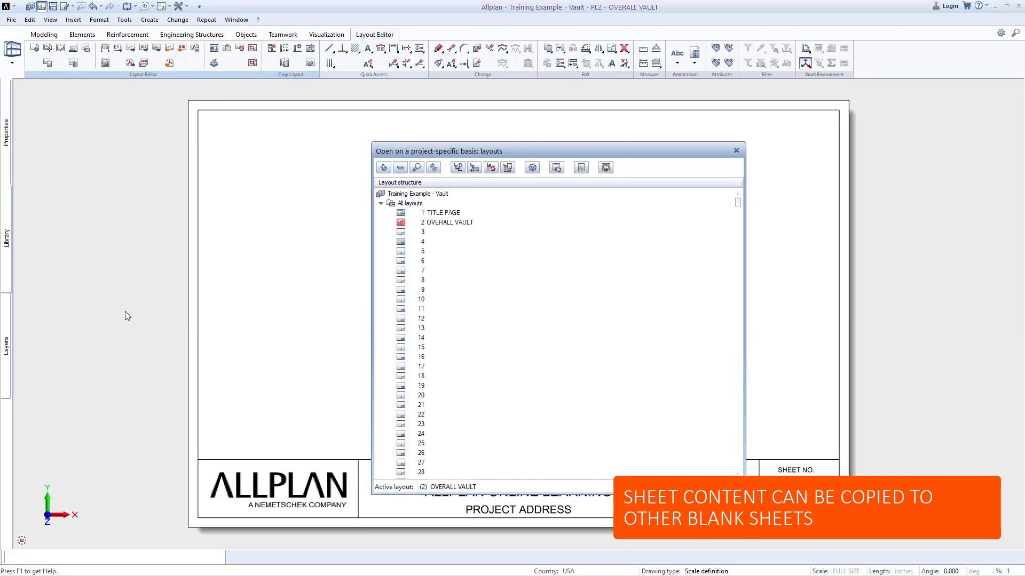
right_click(402, 224)
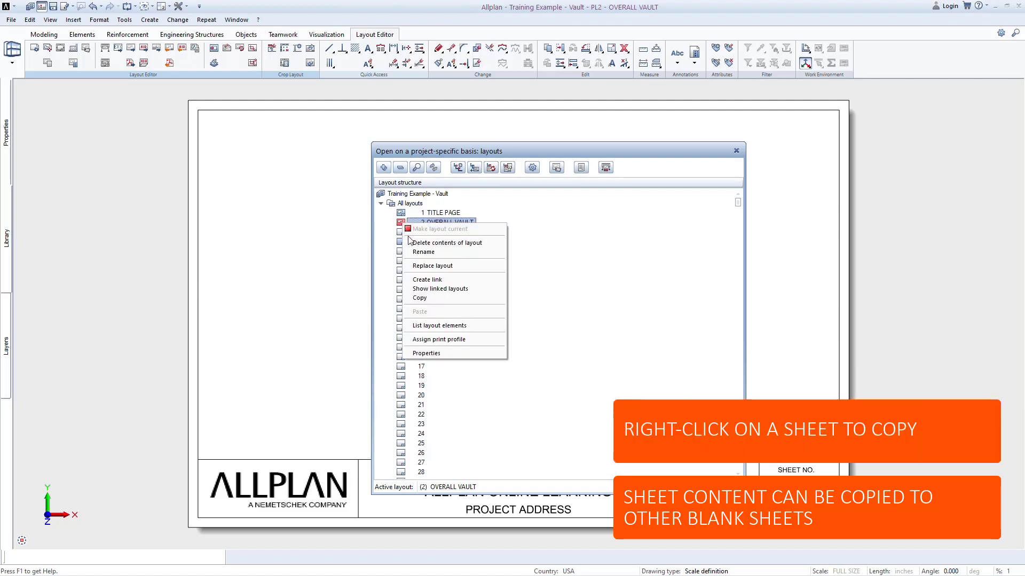
left_click(427, 298)
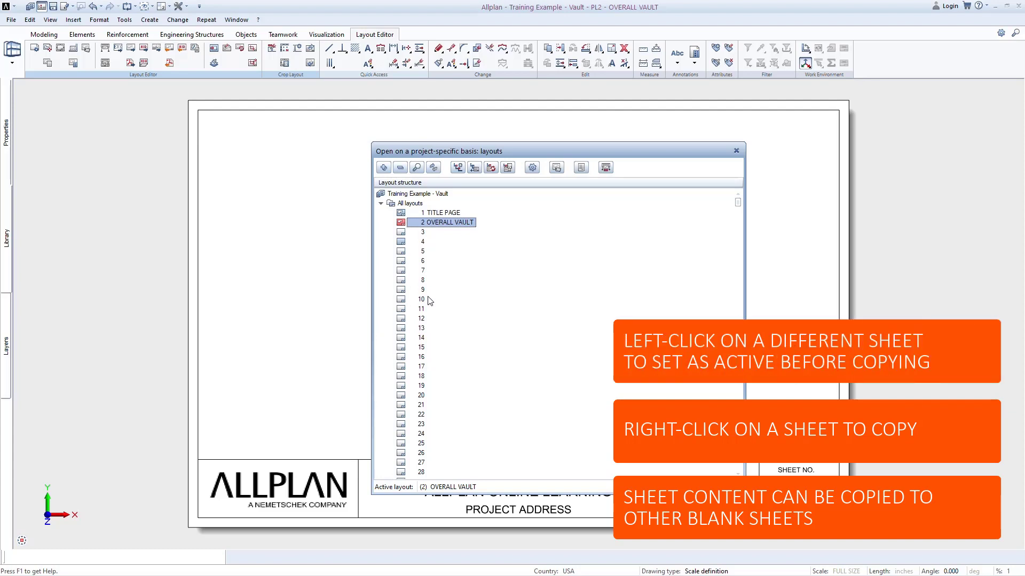
left_click(401, 213)
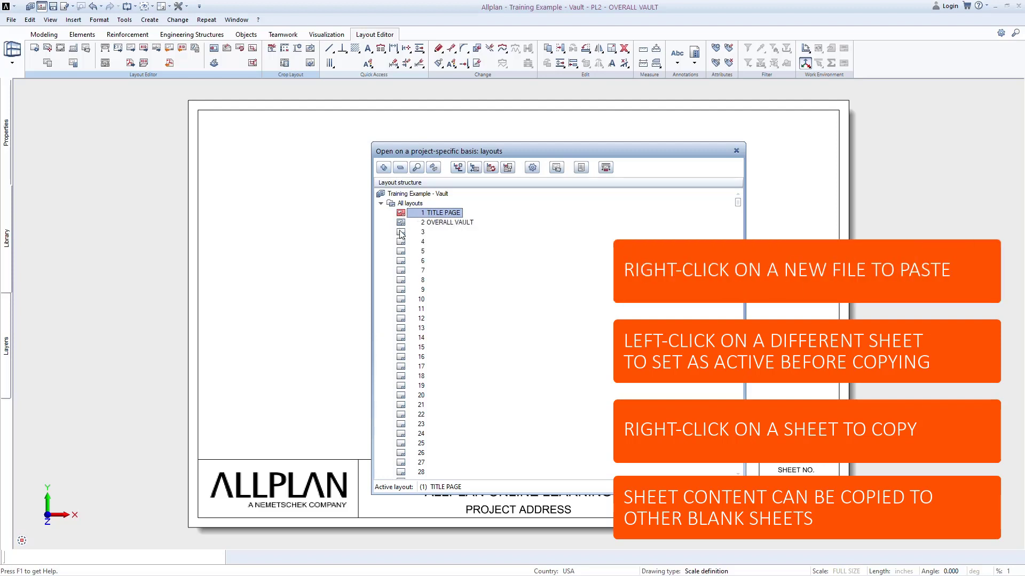
right_click(401, 234)
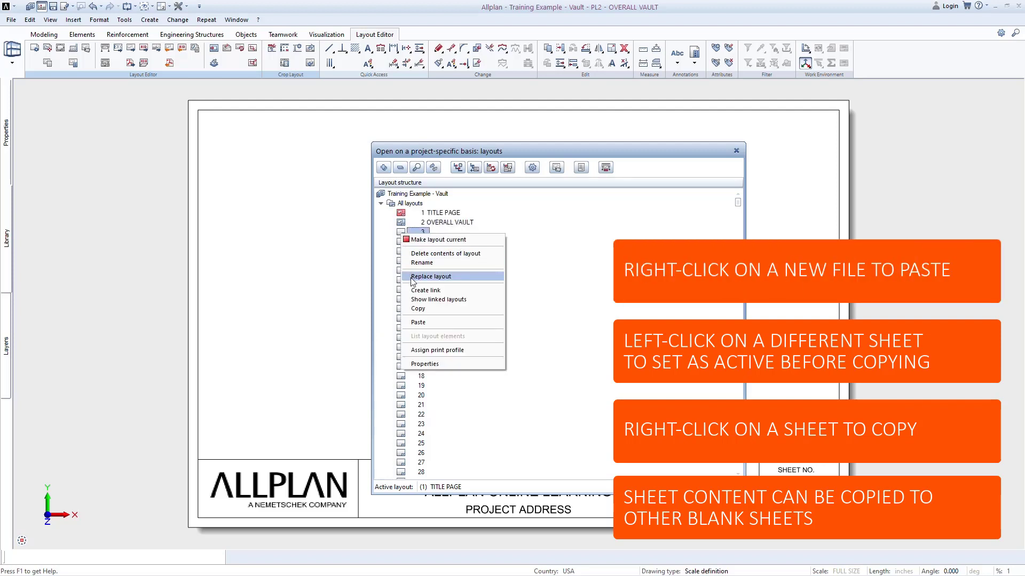
left_click(421, 322)
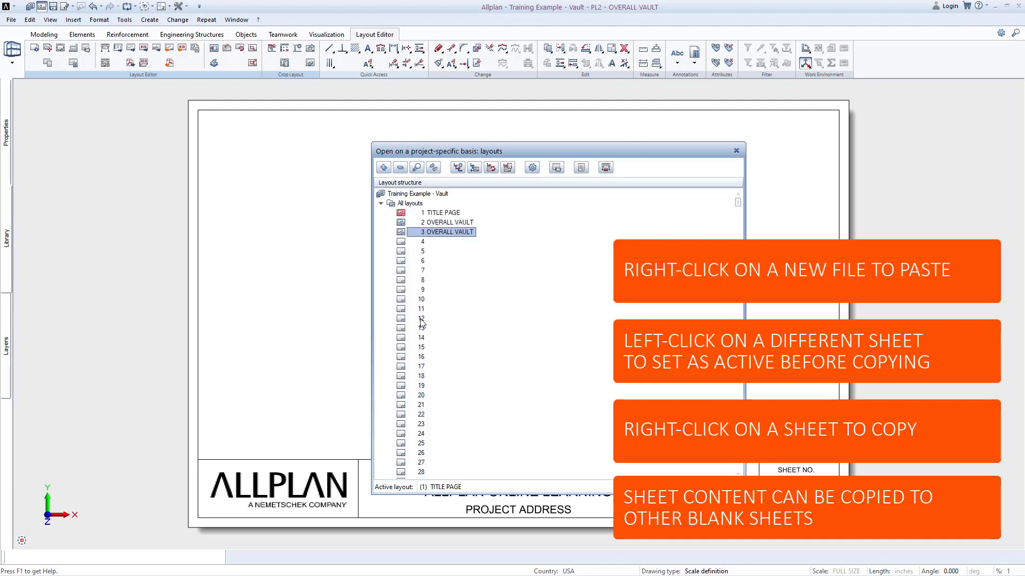
right_click(398, 244)
left_click(434, 330)
Rename layout 3 as "TOP & WALLS" and layout 4 as "BOTTOM SLAB".
left_click(459, 233)
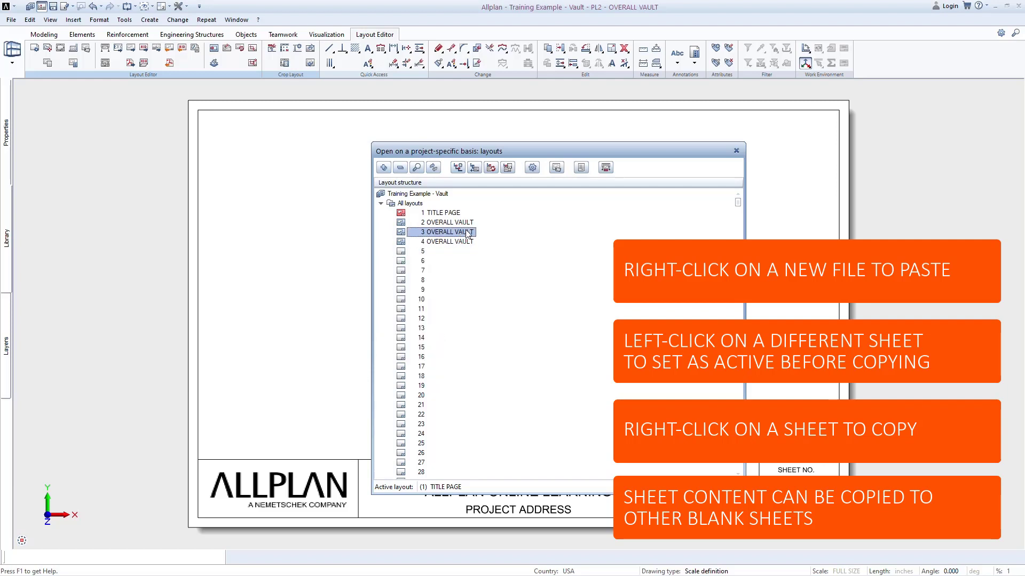
left_click(466, 233)
type("TOP & WALLS")
left_click(468, 242)
left_click(471, 244)
type("BOTTOM SLAB")
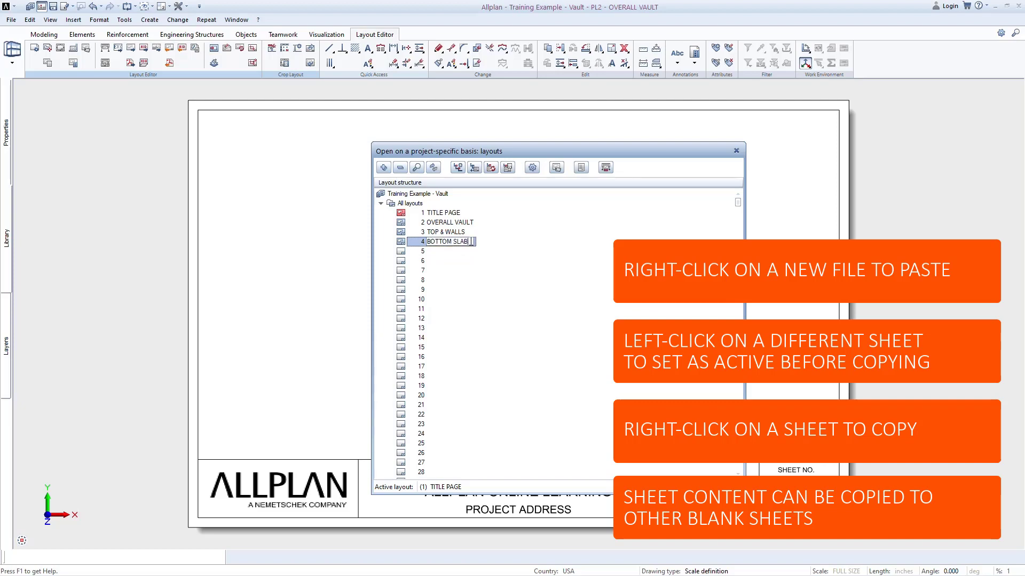
left_click(471, 233)
Make layout 2, OVERALL VAULT, the current layout and return to its sheet.
left_click(454, 224)
left_click(401, 223)
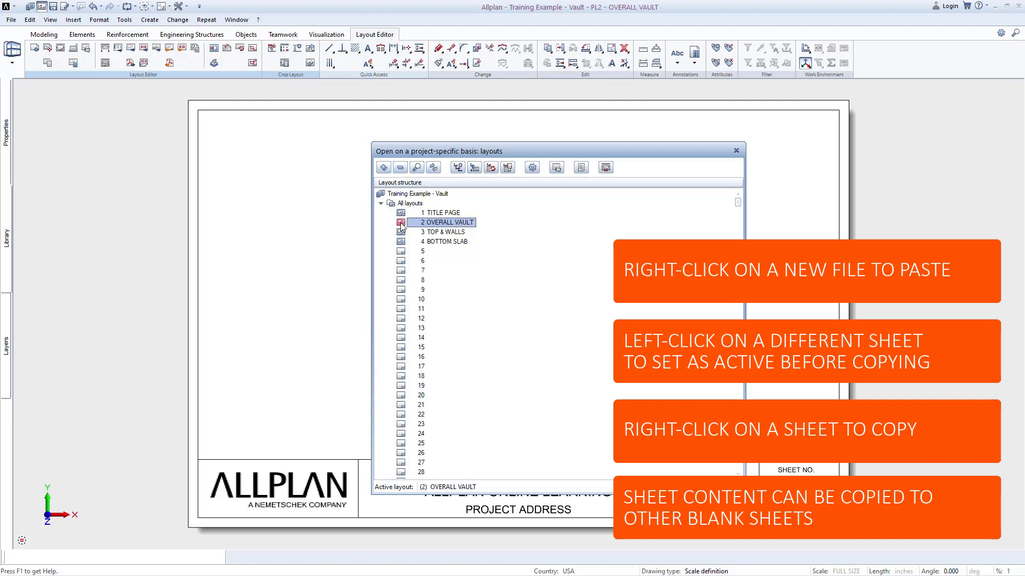
left_click(705, 487)
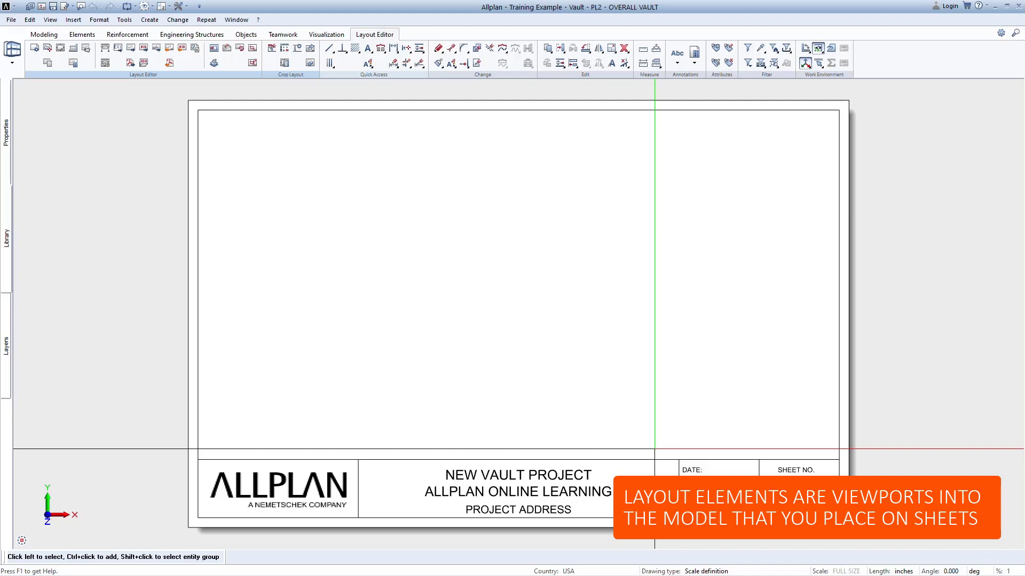
Place all OVERALL VIEWS drawing files from the derived building structure as layout elements on sheet 2, above the title block.
left_click(52, 51)
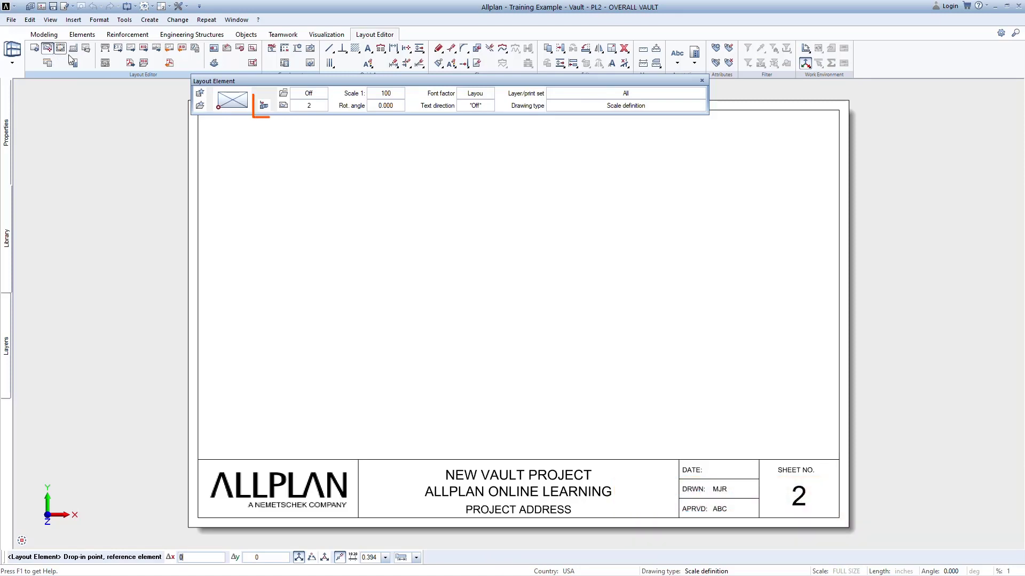
left_click(264, 106)
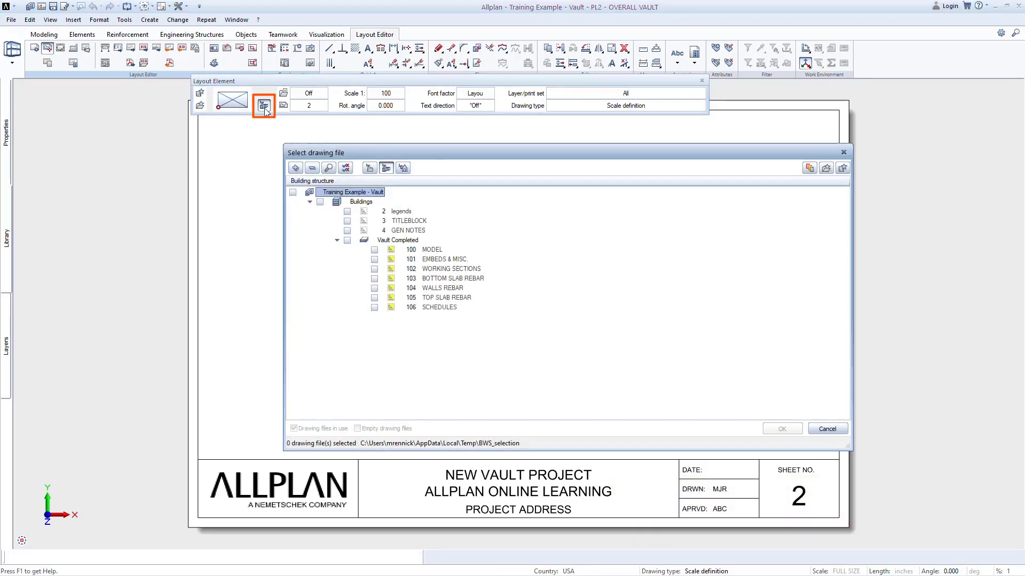
left_click(403, 168)
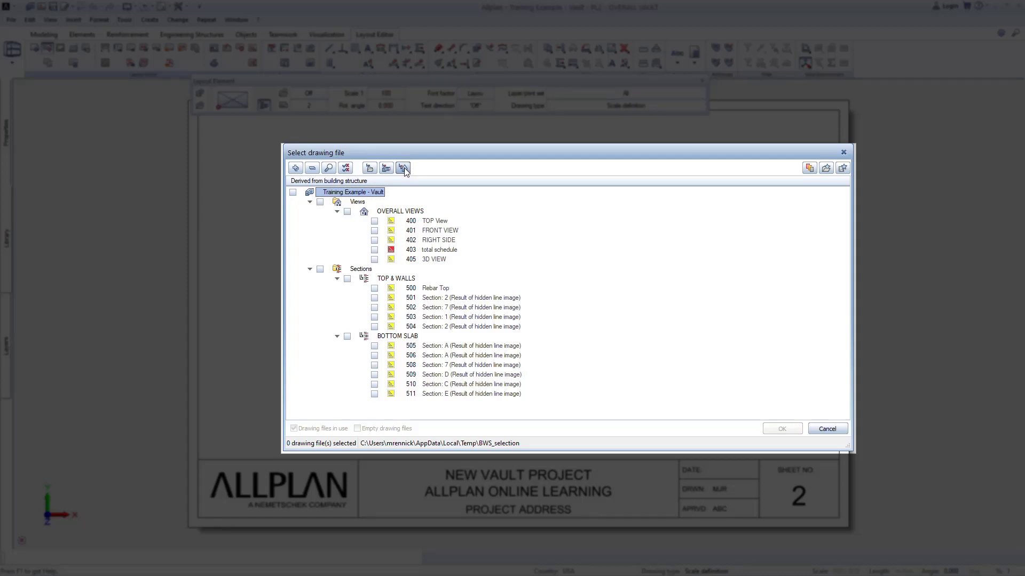
left_click(347, 212)
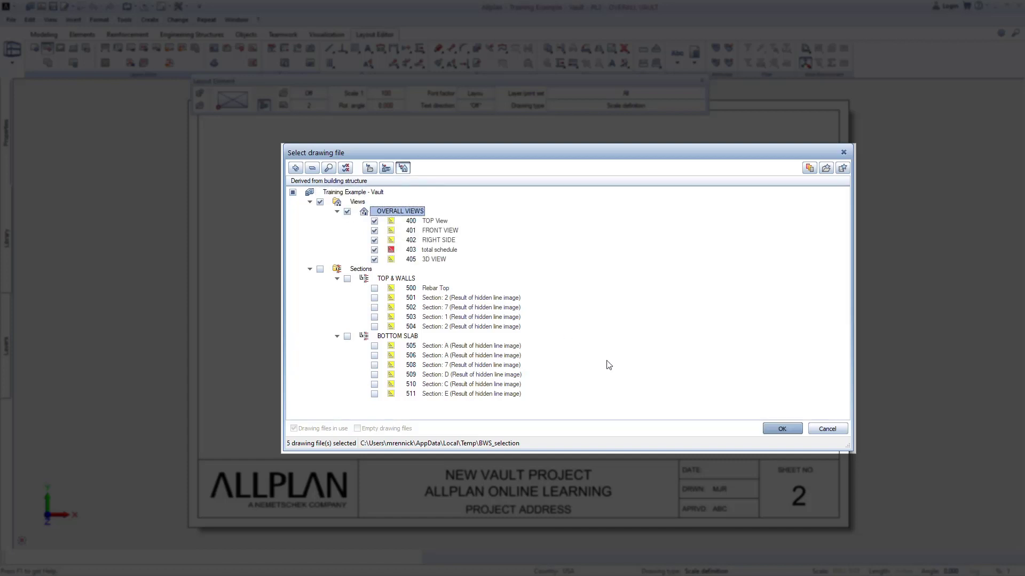
left_click(782, 429)
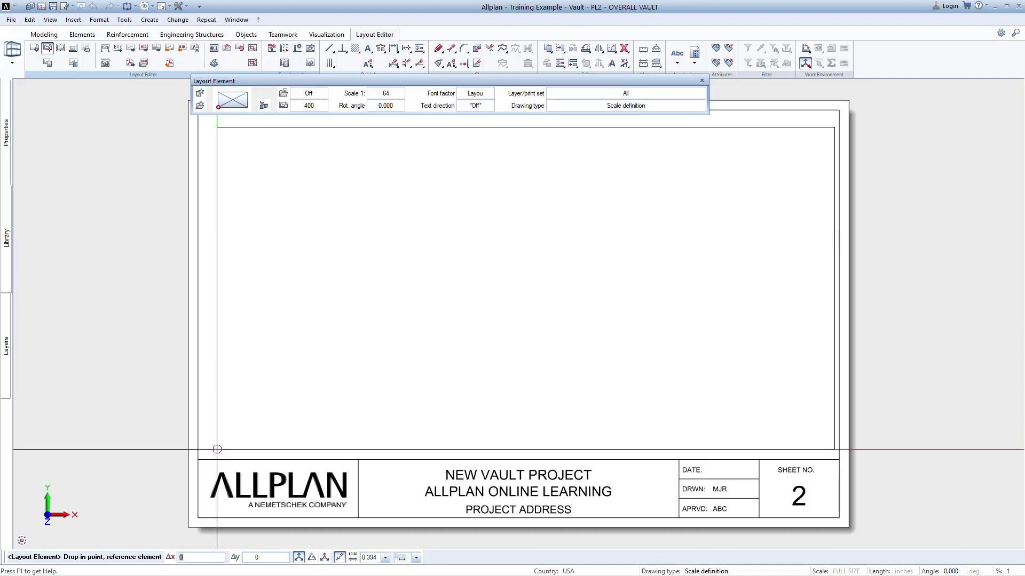
left_click(217, 449)
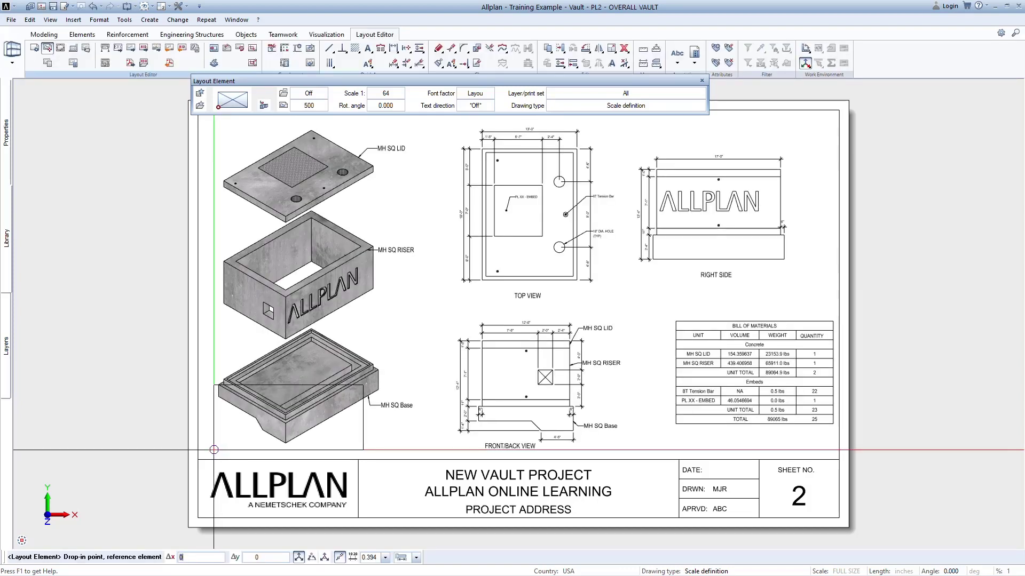
key("Escape")
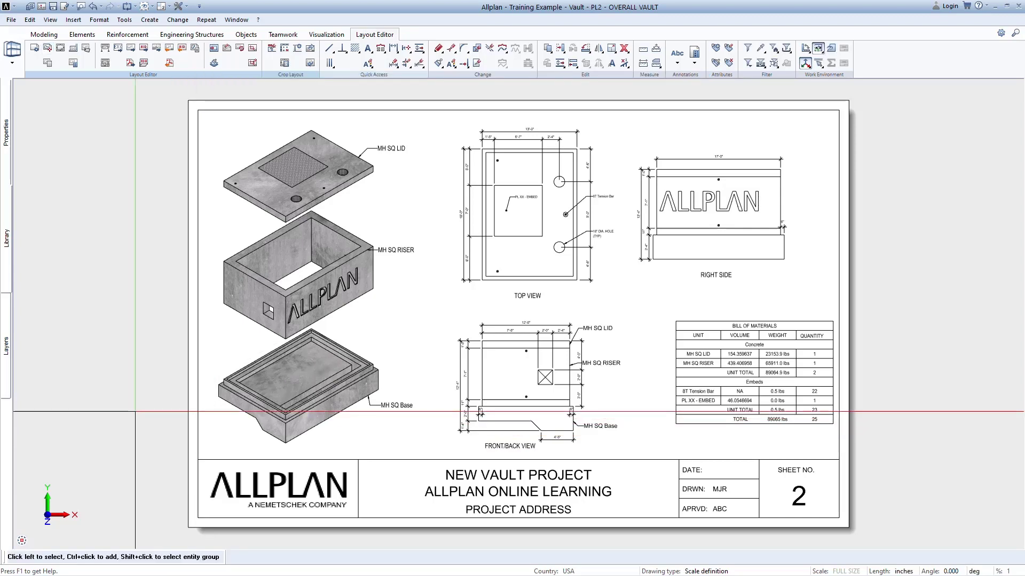
Switch the current layout to layout 3, TOP & WALLS, and show its sheet.
key("F2")
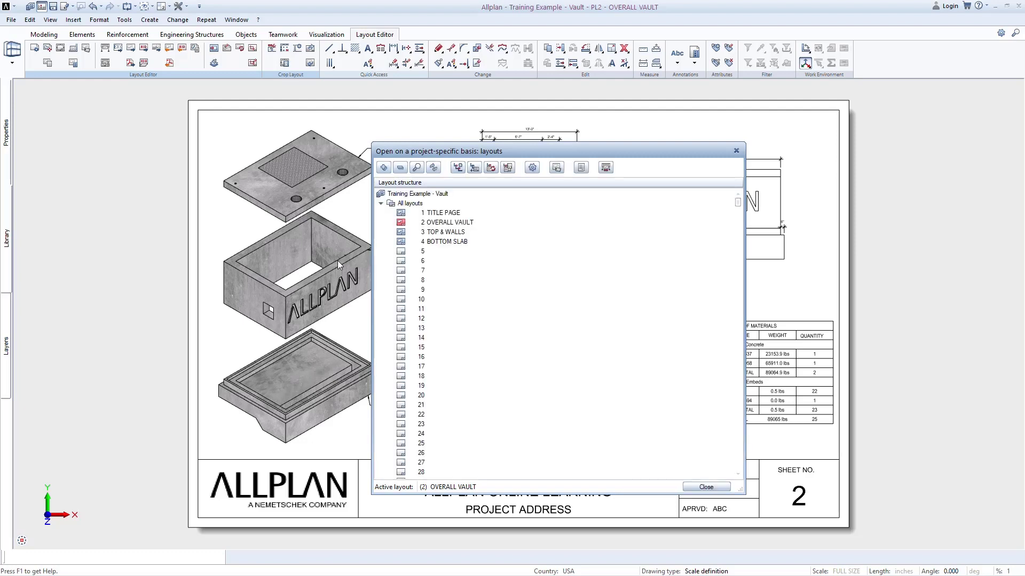
left_click(400, 233)
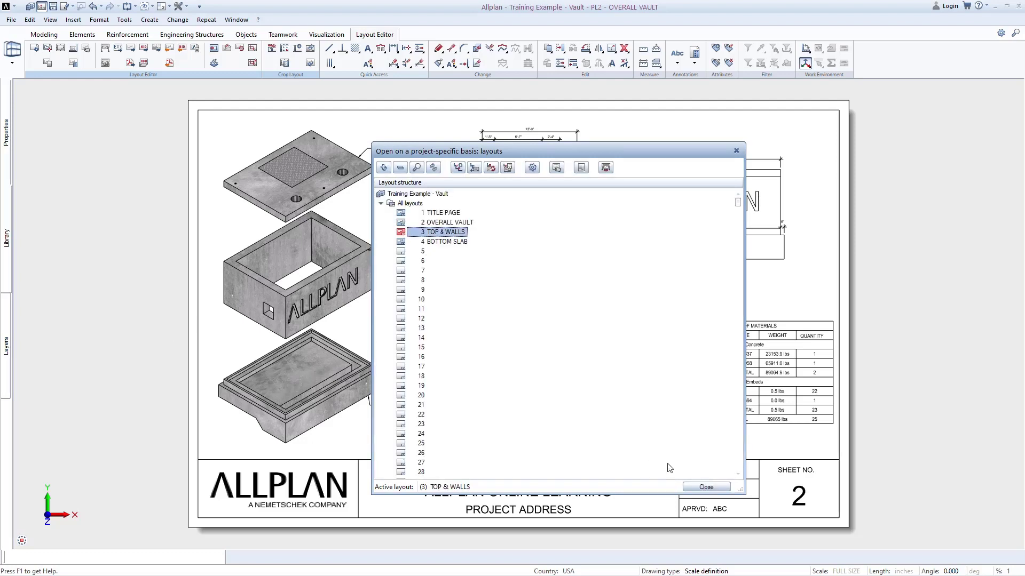
left_click(706, 487)
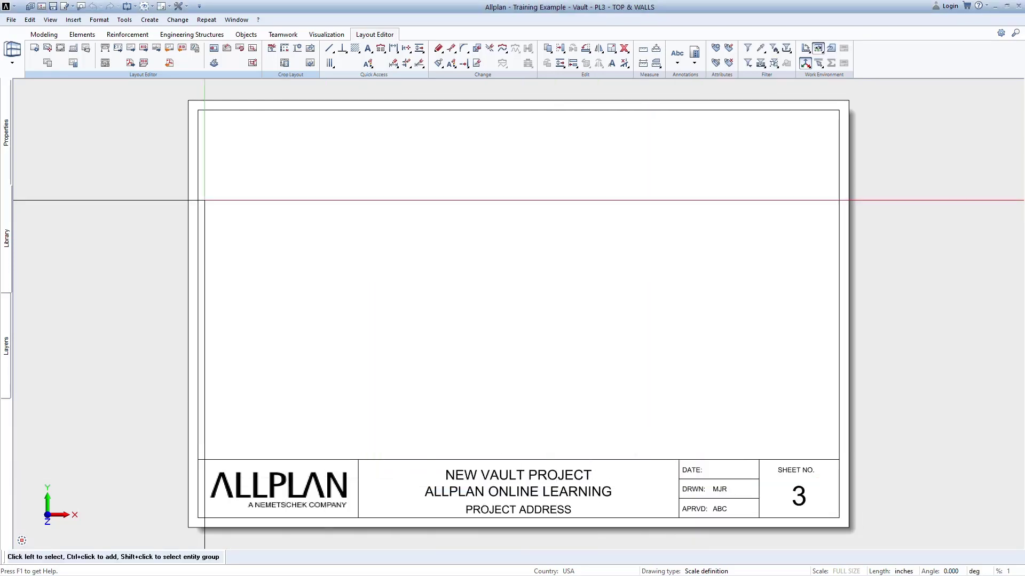
Place all TOP & WALLS section drawing files, 500 to 504, as layout elements on sheet 3 above the title block.
left_click(48, 49)
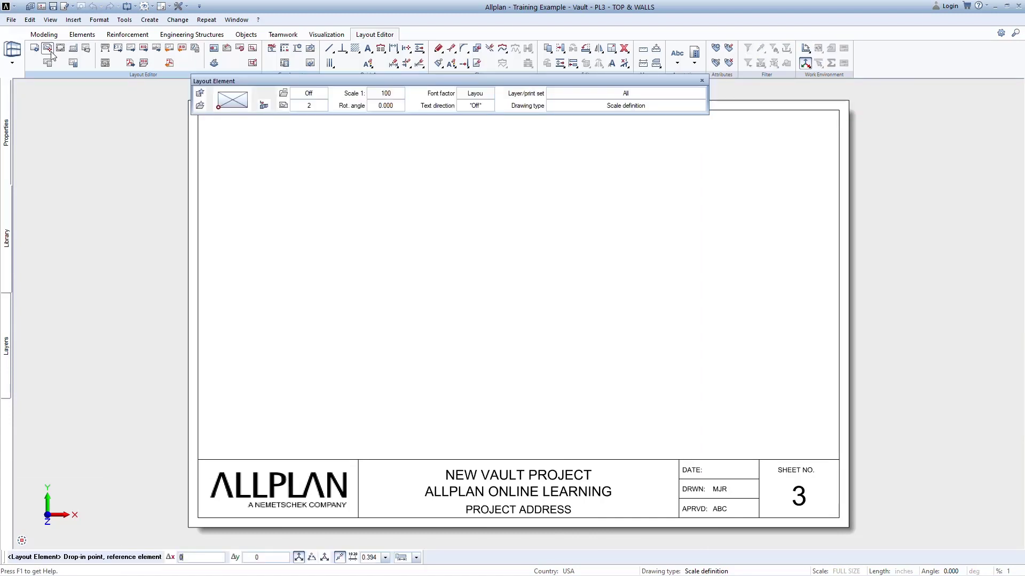
left_click(262, 106)
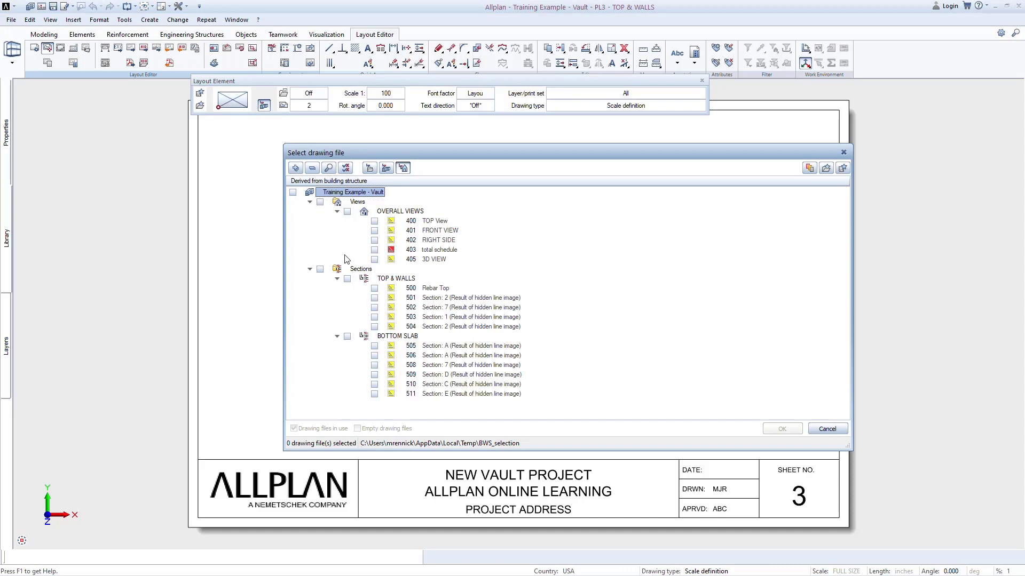
left_click(347, 279)
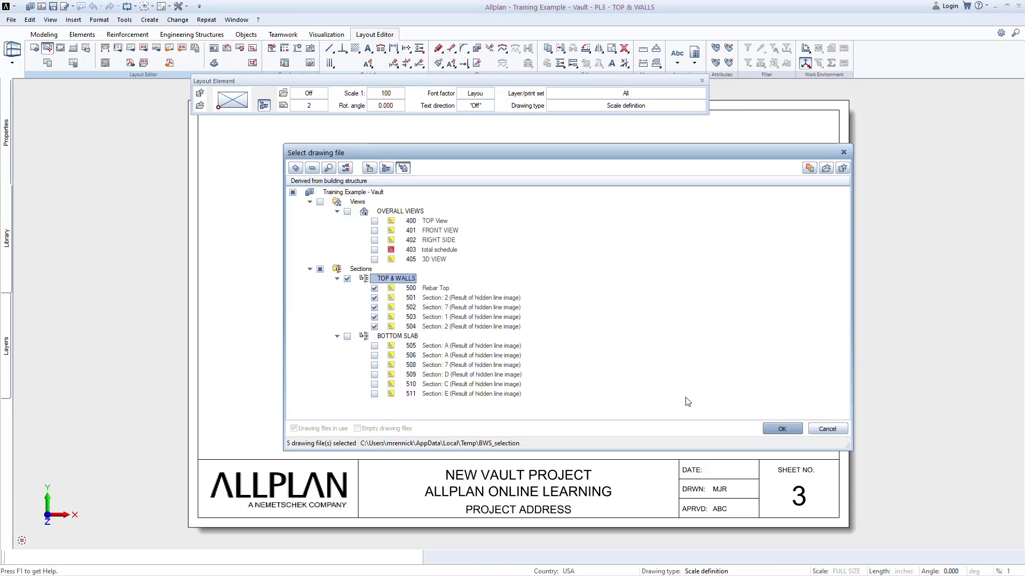
left_click(781, 429)
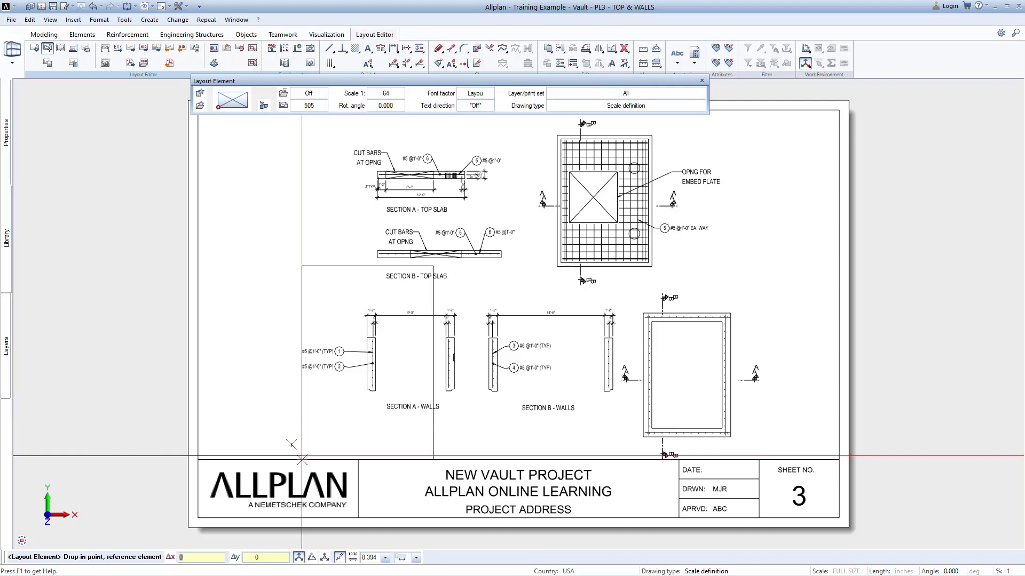
Place drawing file 106 SCHEDULES from the building structure as a layout element just above sheet 3.
left_click(260, 110)
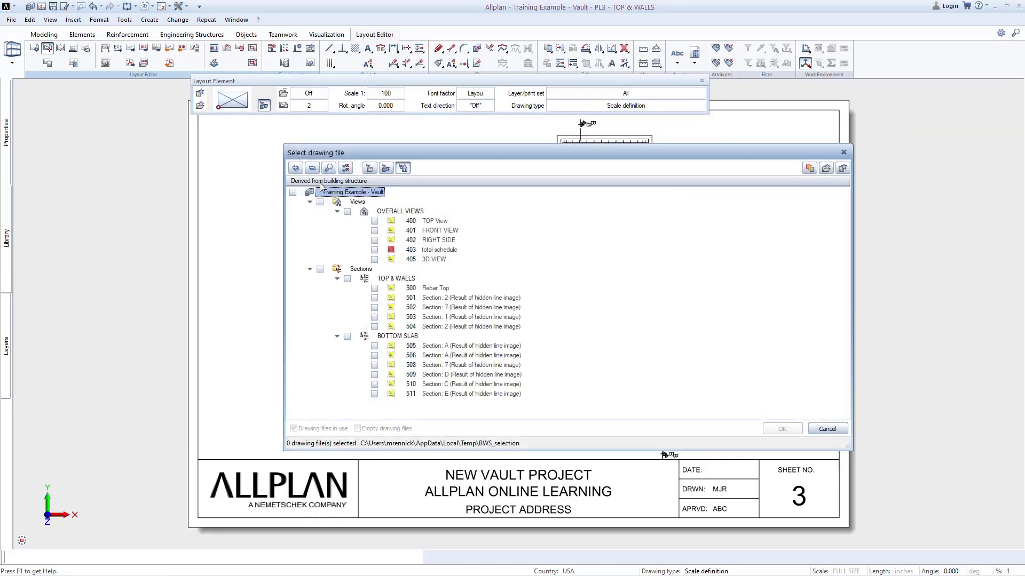
left_click(382, 169)
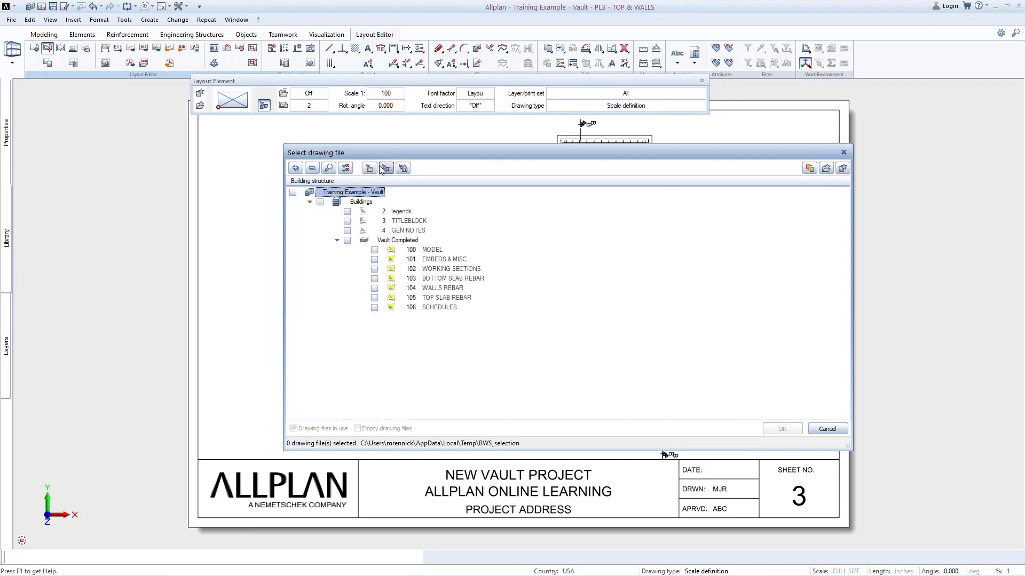
left_click(374, 308)
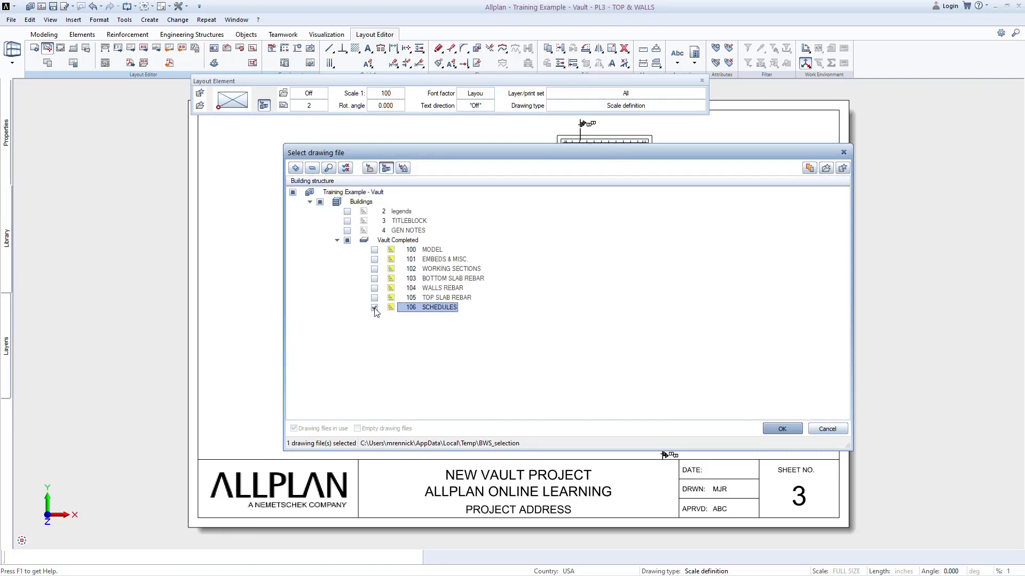
left_click(781, 429)
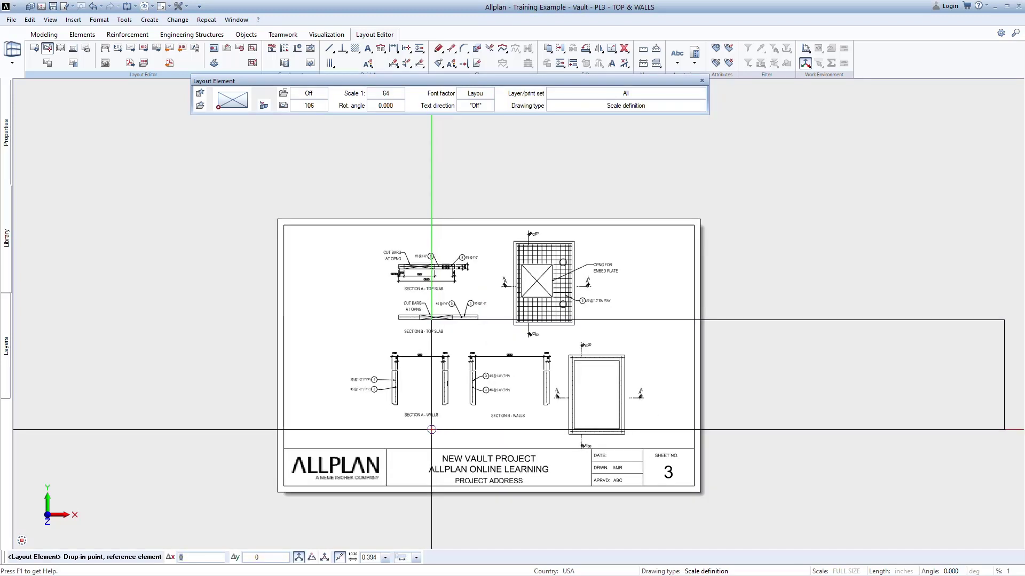
left_click(243, 205)
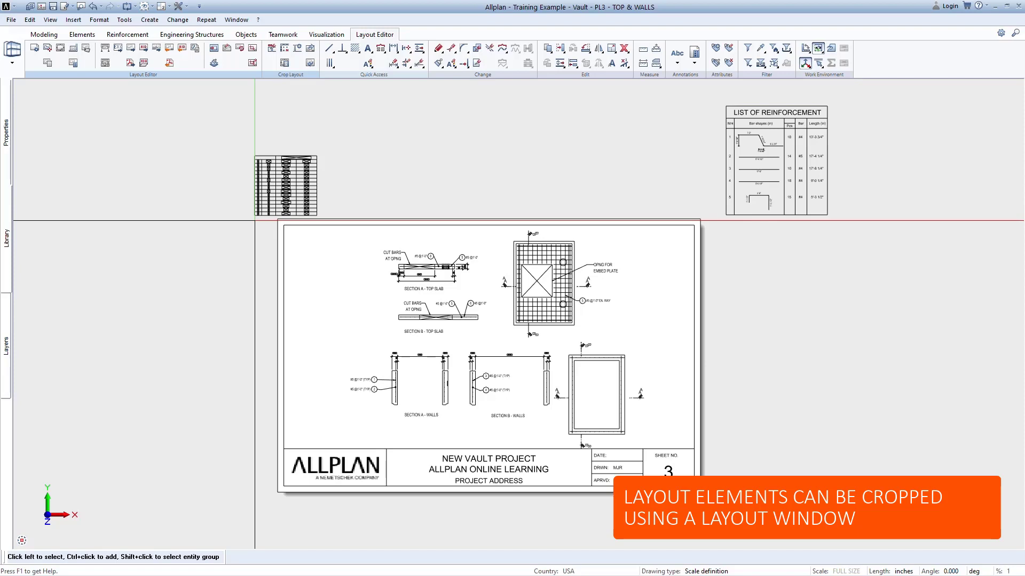
Crop the placed schedules element with a layout window of already placed elements, keeping only the reinforcement cut list.
left_click(253, 49)
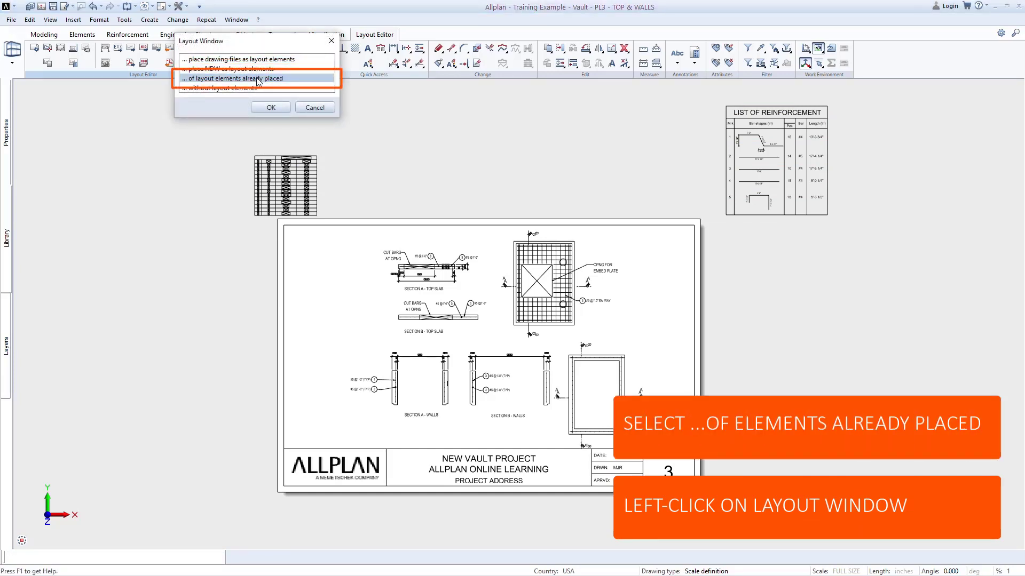
left_click(270, 107)
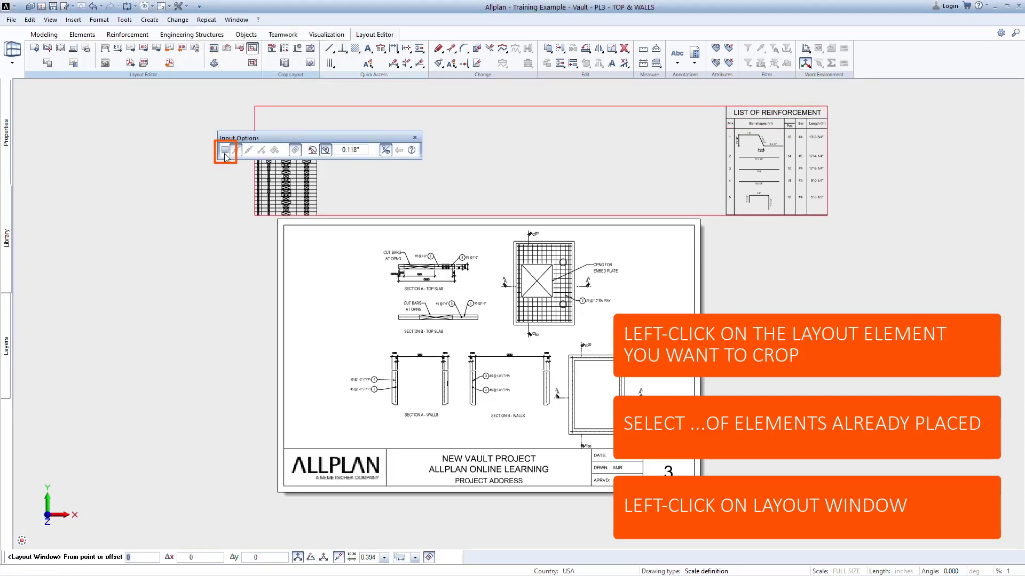
left_click_drag(248, 141, 81, 111)
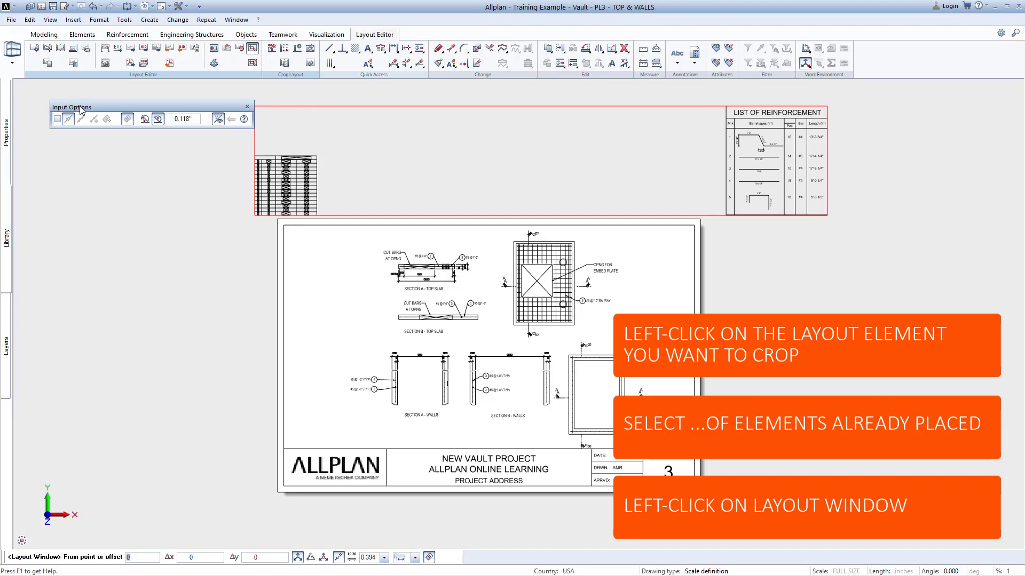
left_click(247, 151)
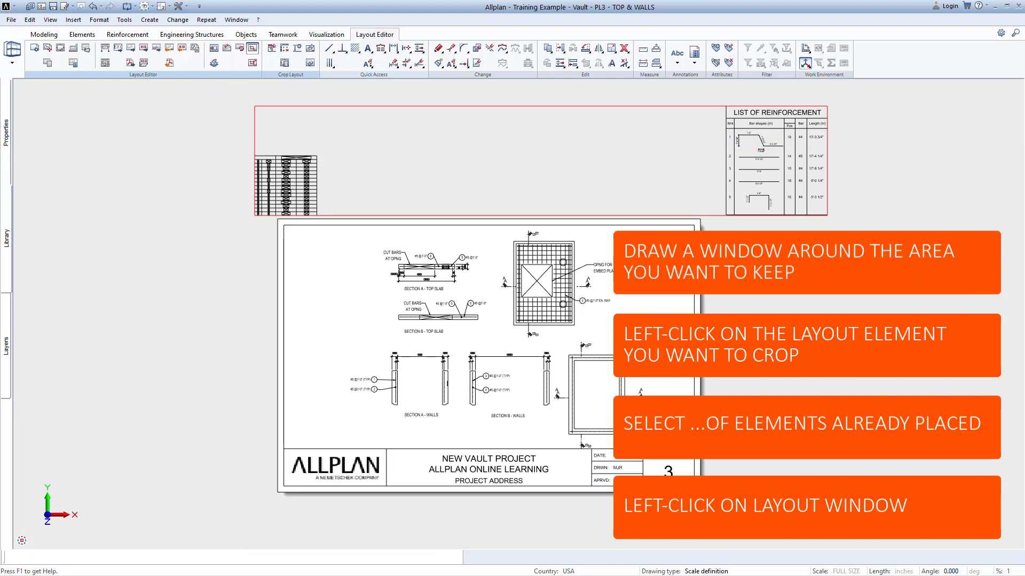
left_click(332, 224)
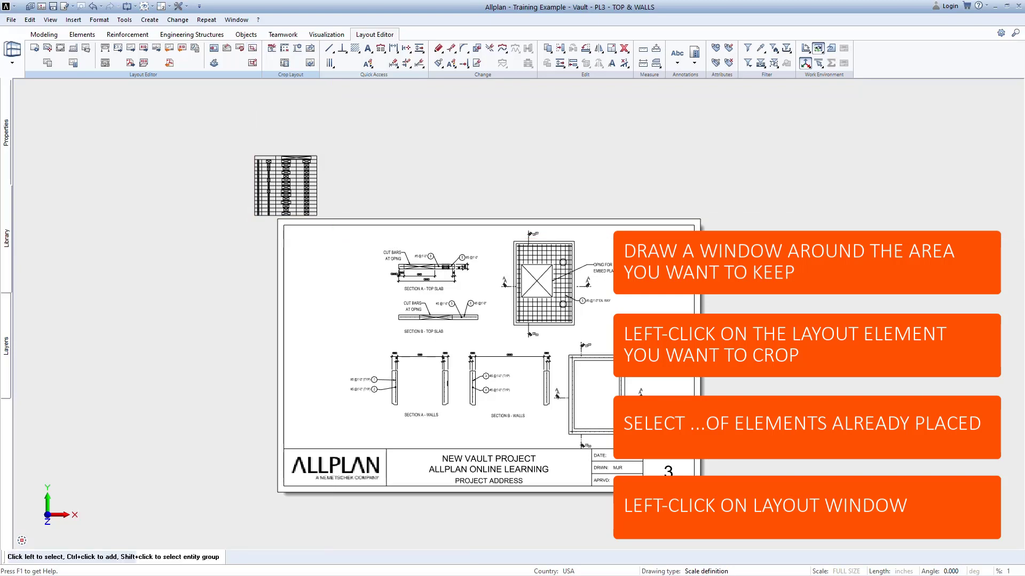
Move the cropped reinforcement cut list into the upper-left corner of sheet 3, beside the top slab sections, and check its placement.
left_click(559, 50)
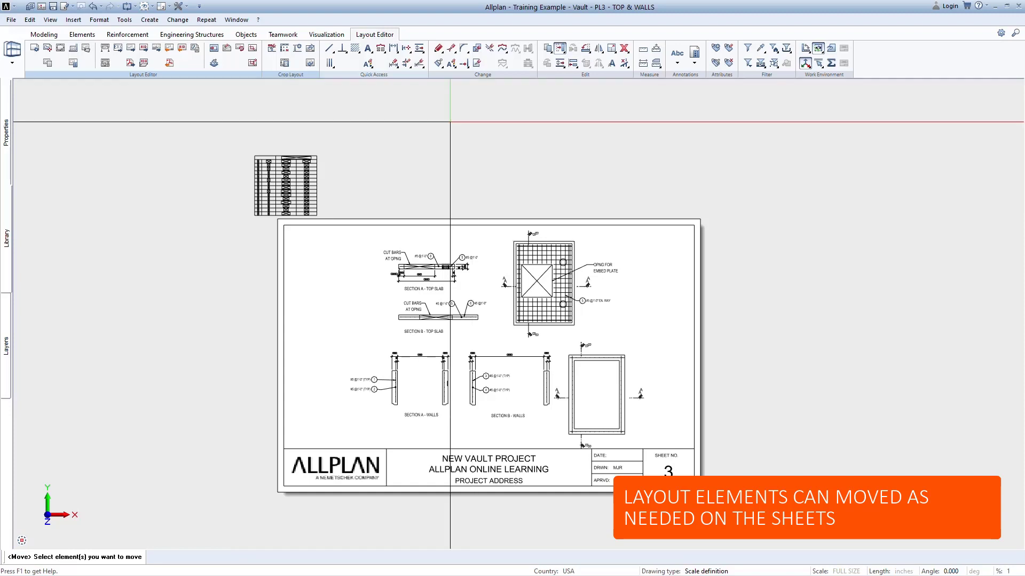
left_click(313, 186)
left_click(290, 185)
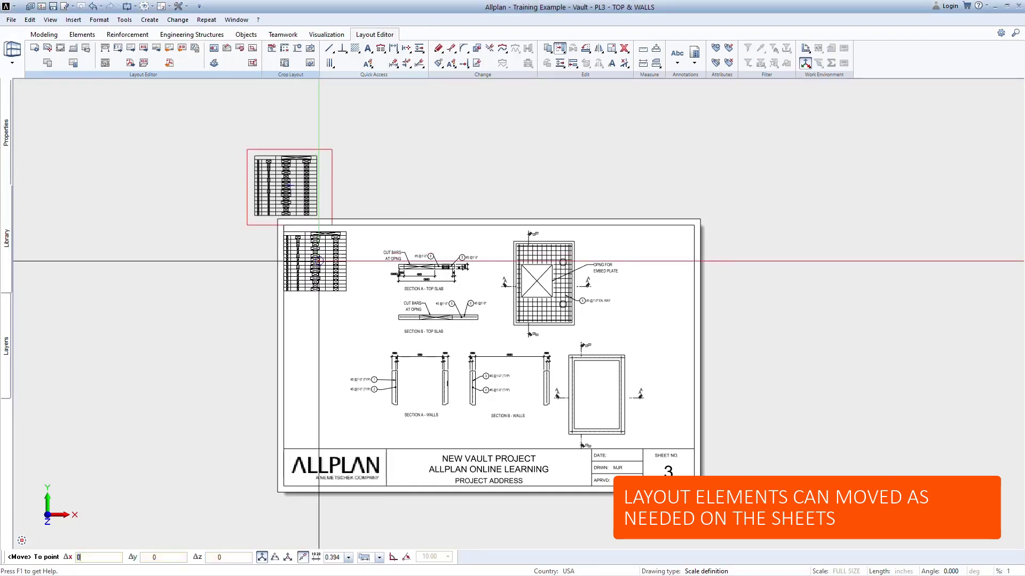
left_click(325, 257)
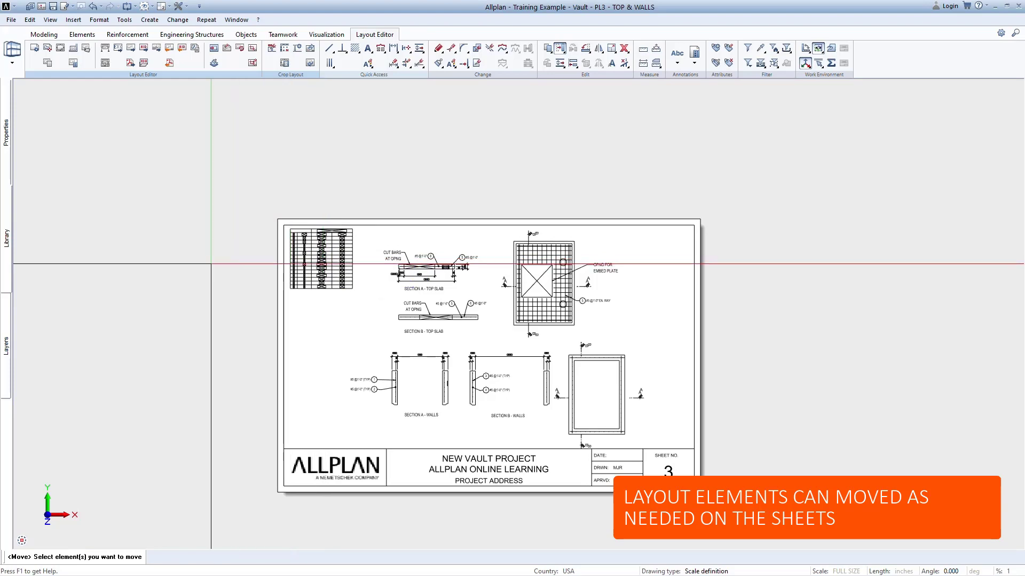
scroll(277, 270, "up", 3)
scroll(473, 317, "up", 3)
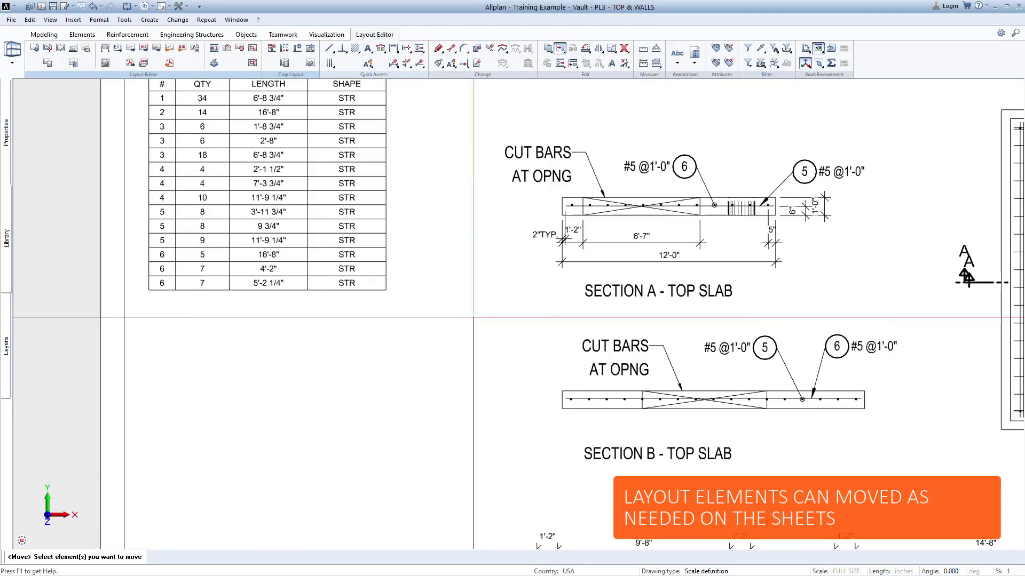
middle_click_drag(463, 324, 203, 312)
scroll(207, 311, "down", 1)
middle_click_drag(444, 377, 414, 132)
scroll(526, 417, "down", 3)
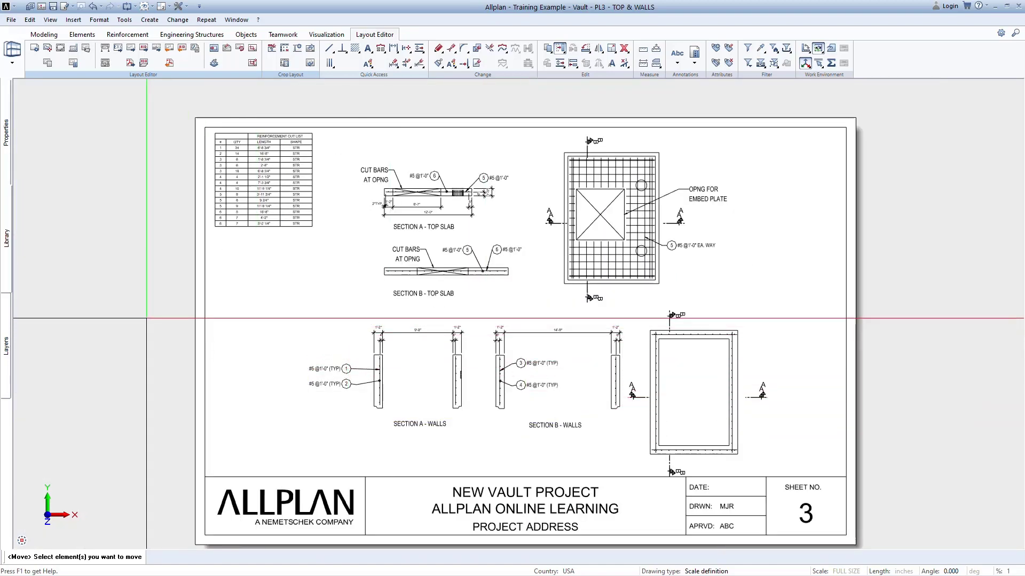
key("Escape")
Switch the current layout to layout 4, BOTTOM SLAB, and show its sheet.
double_click(146, 318)
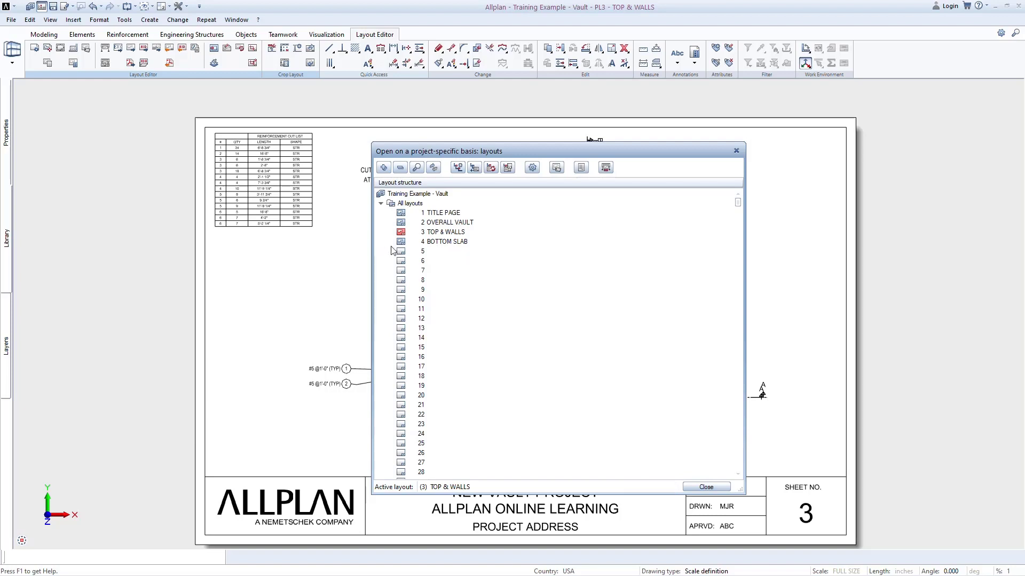
left_click(401, 242)
double_click(402, 243)
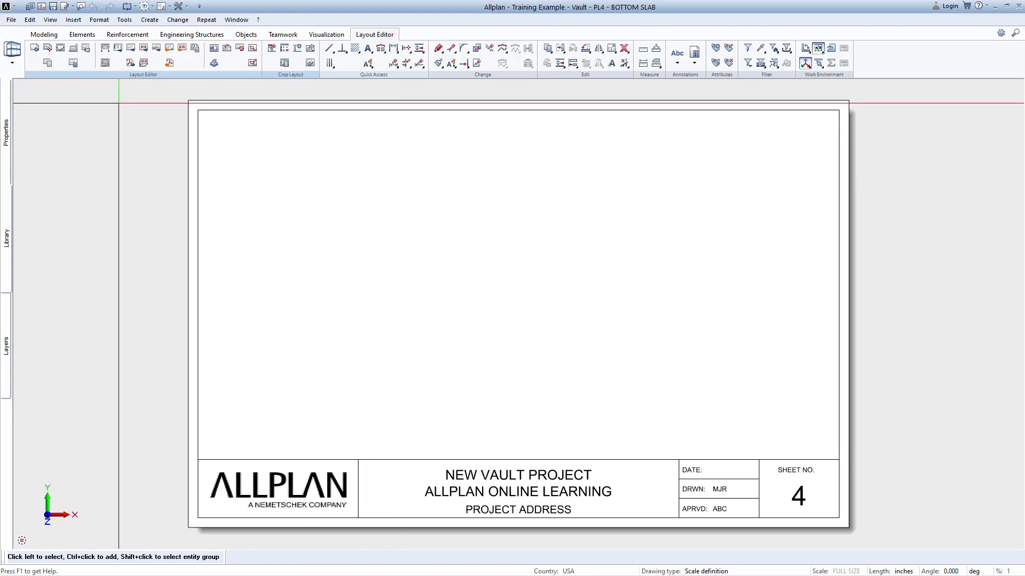
Place BOTTOM SLAB drawing files 505, 506, 508, 509 and 510 on sheet 4, and file 511 at scale 1:16 in the upper-left area.
left_click(49, 48)
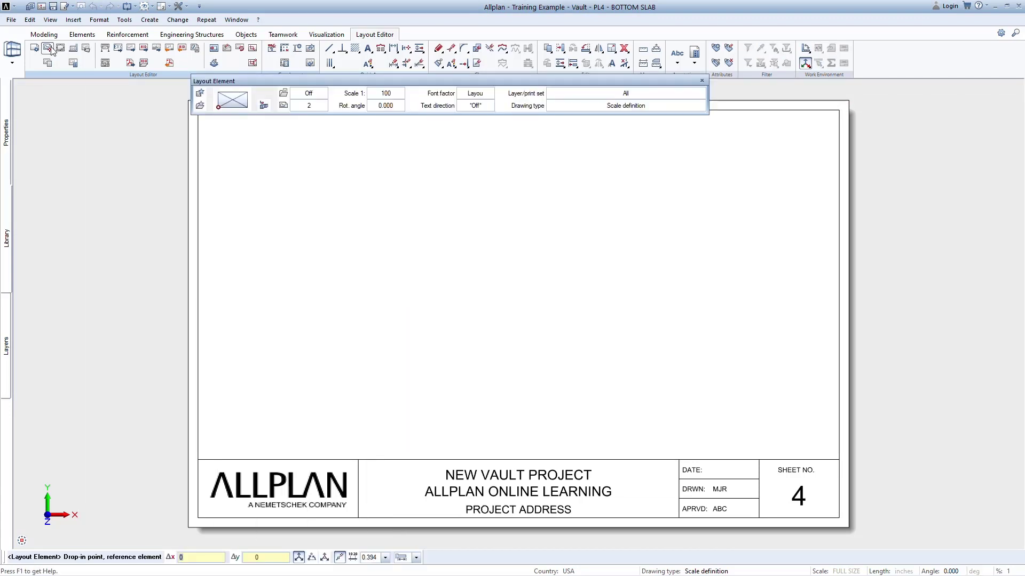
left_click(264, 105)
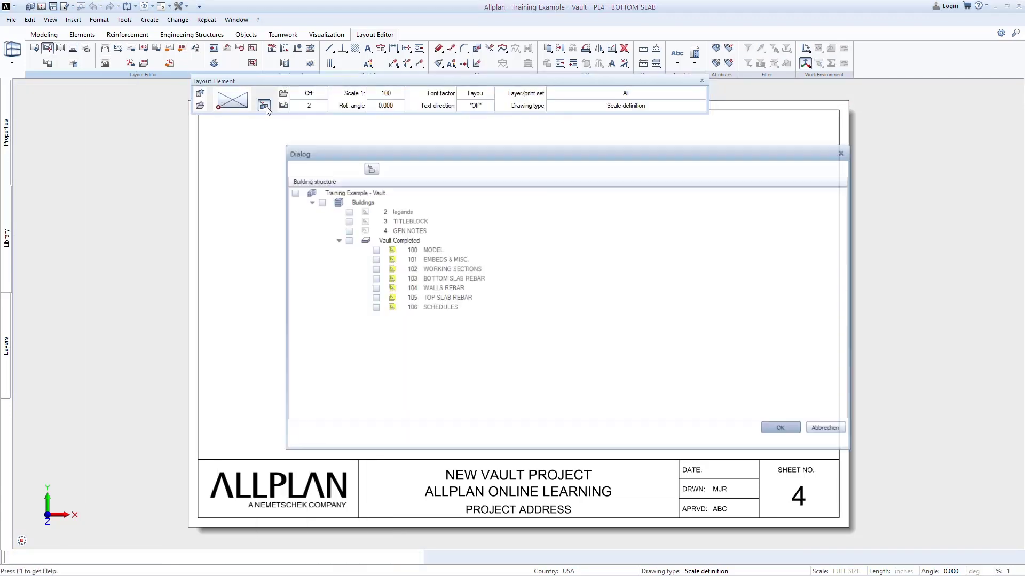
left_click(403, 168)
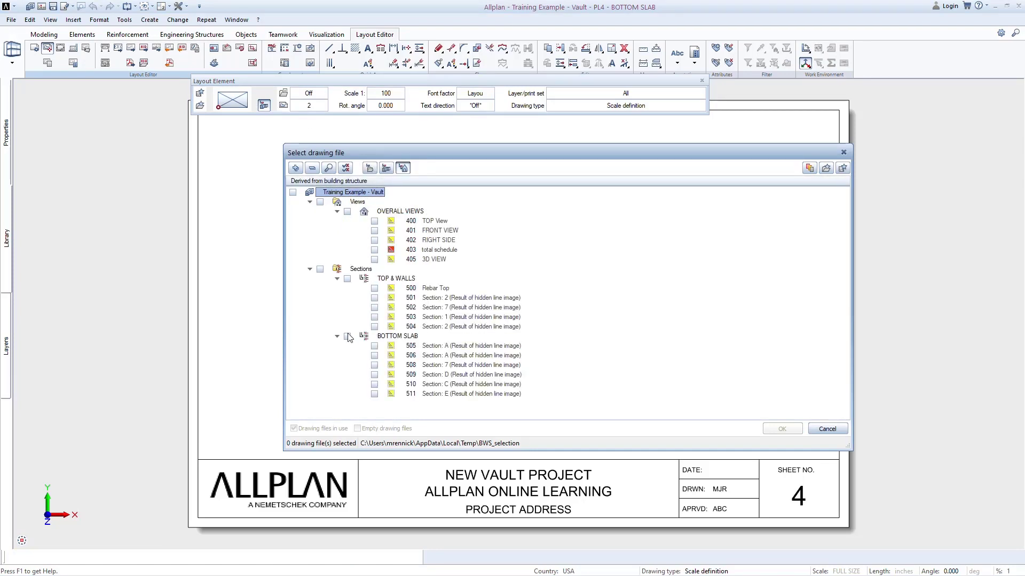
left_click(347, 336)
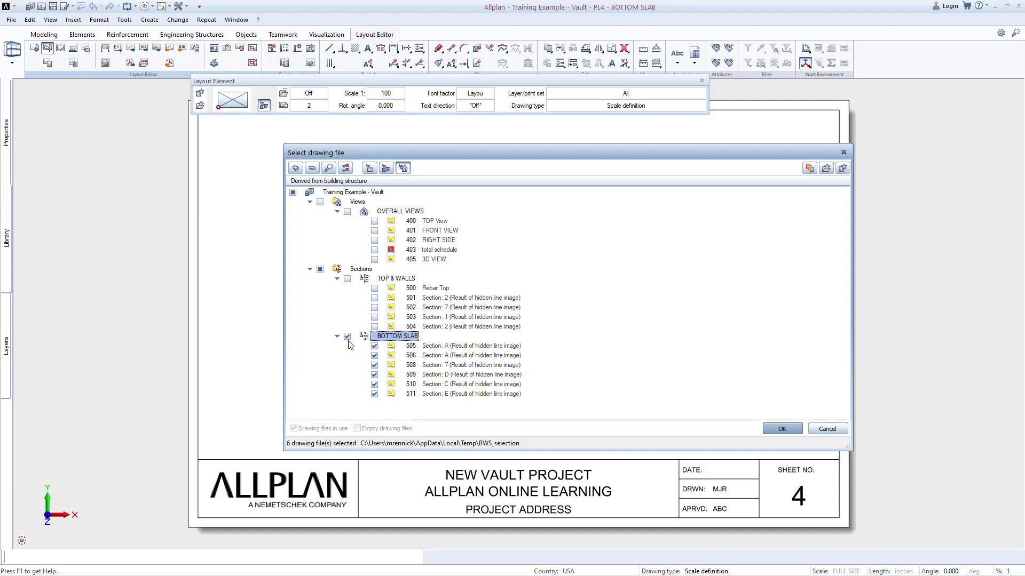
left_click(375, 395)
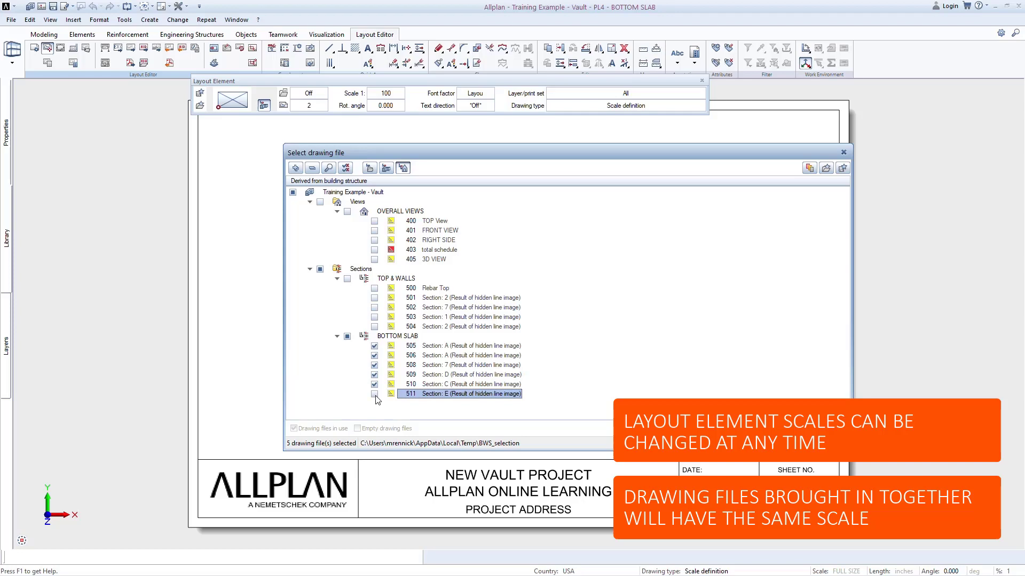
left_click(770, 430)
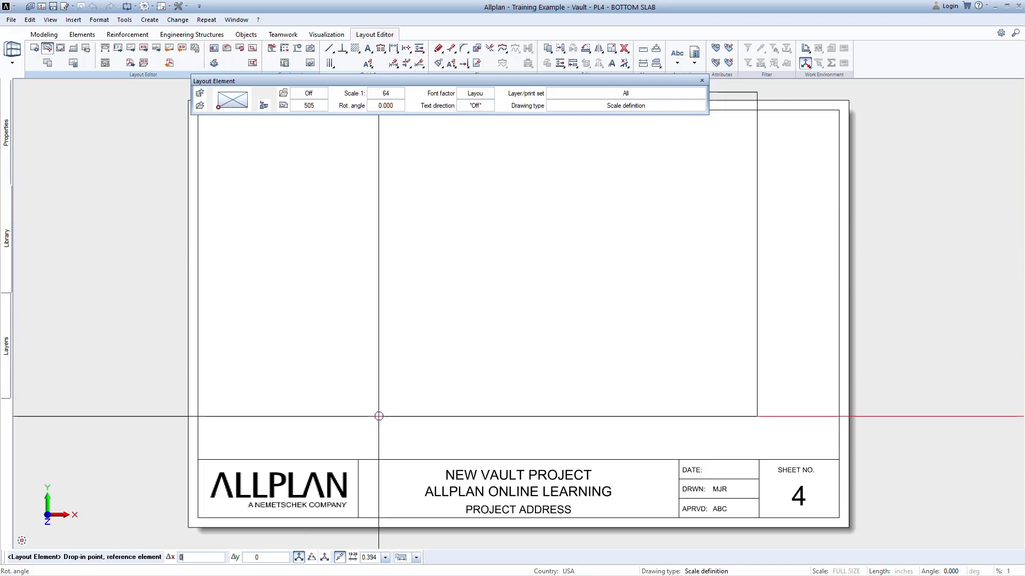
left_click(389, 453)
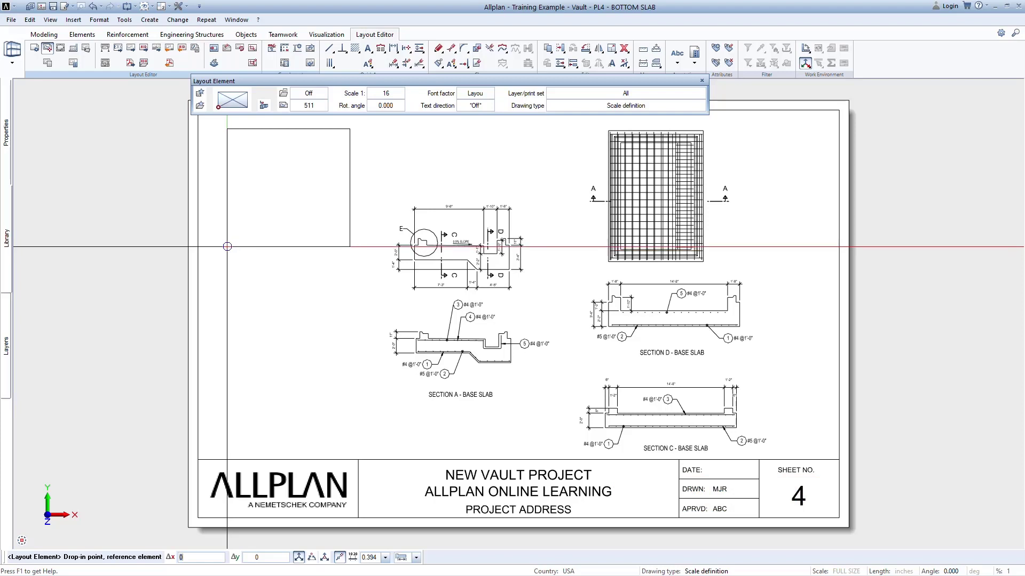
left_click(225, 238)
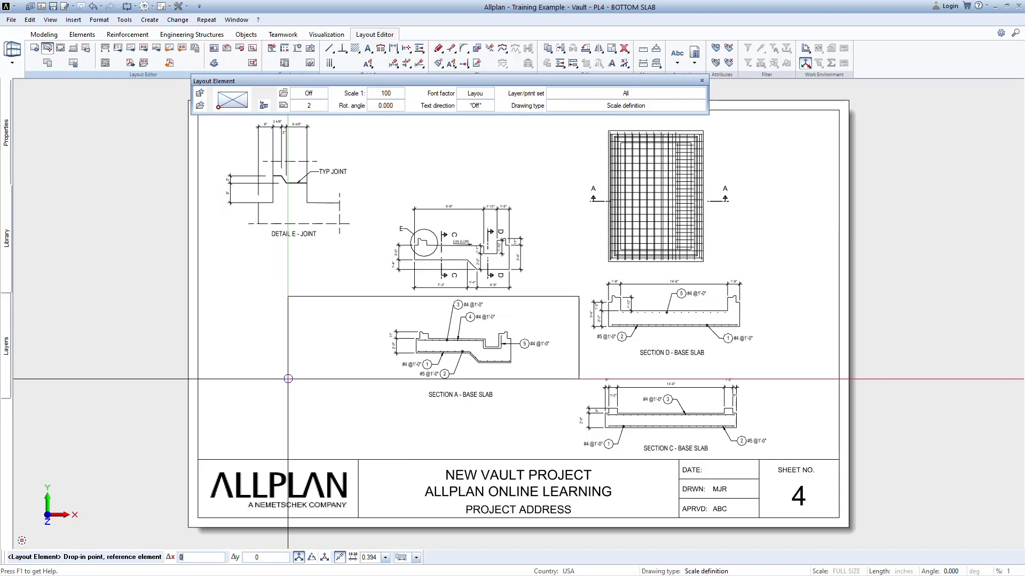
Place drawing file 106 SCHEDULES from the building structure as a layout element just above sheet 4.
left_click(288, 379)
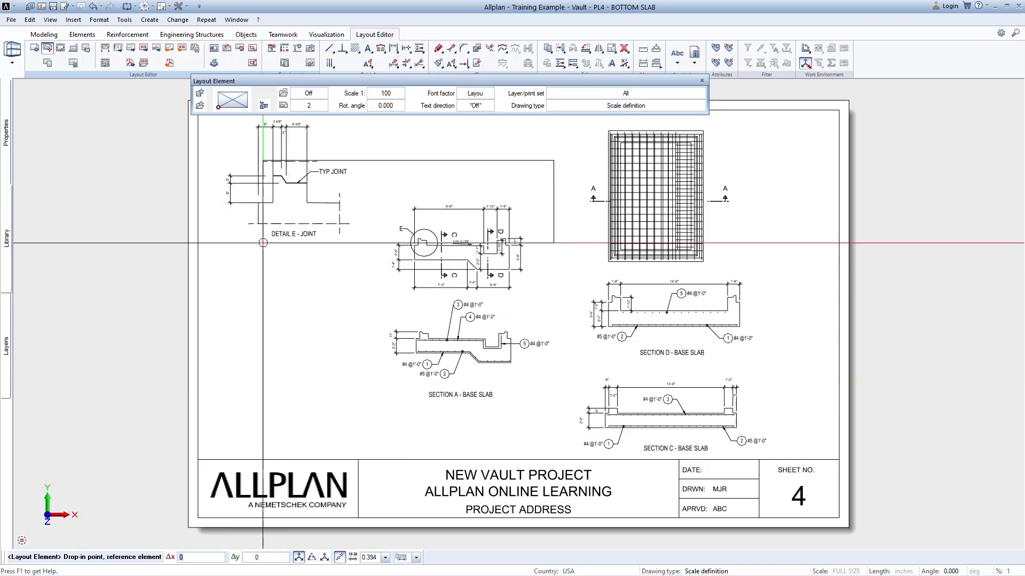
left_click(264, 106)
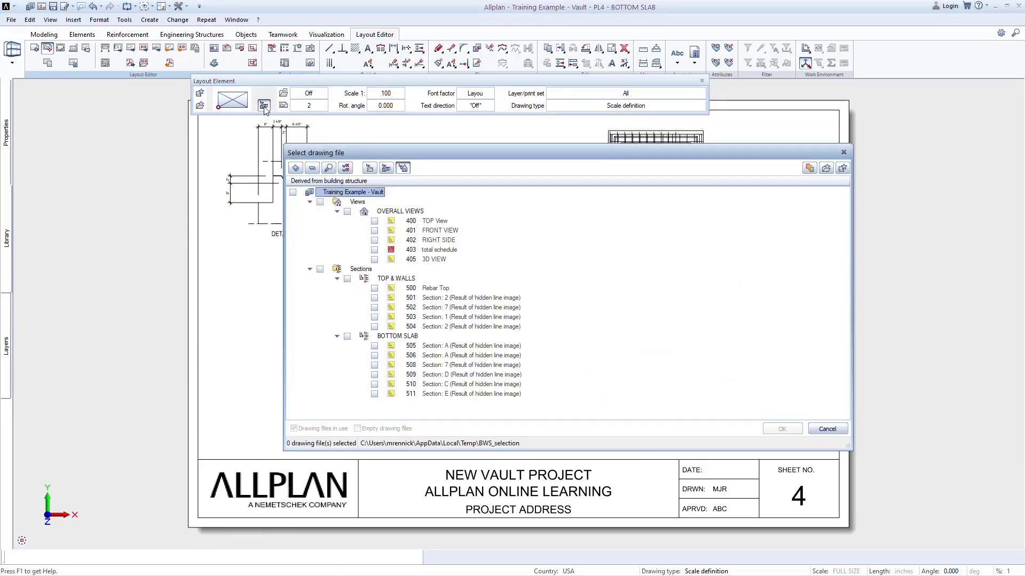
left_click(386, 168)
left_click(374, 307)
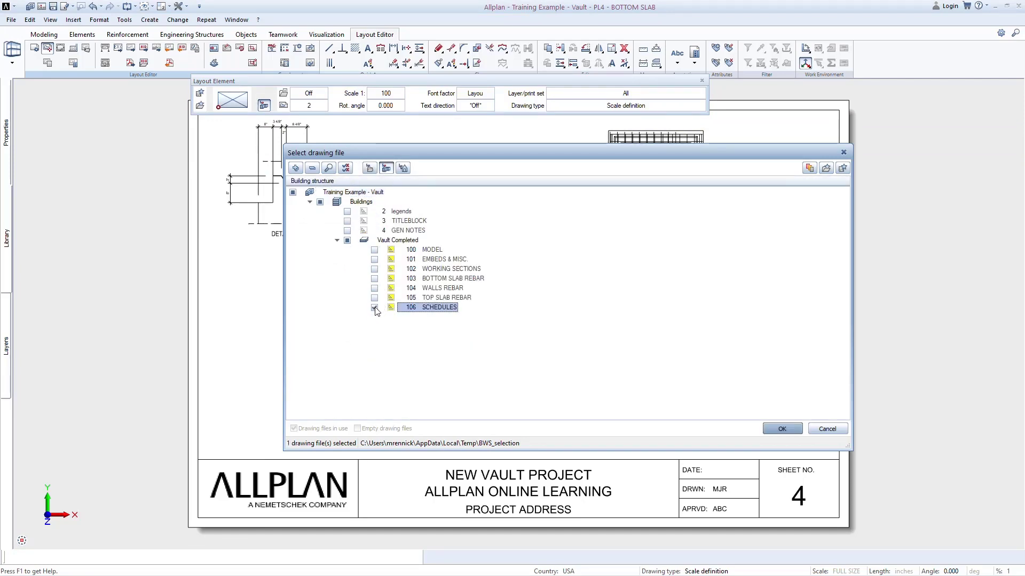
left_click(782, 429)
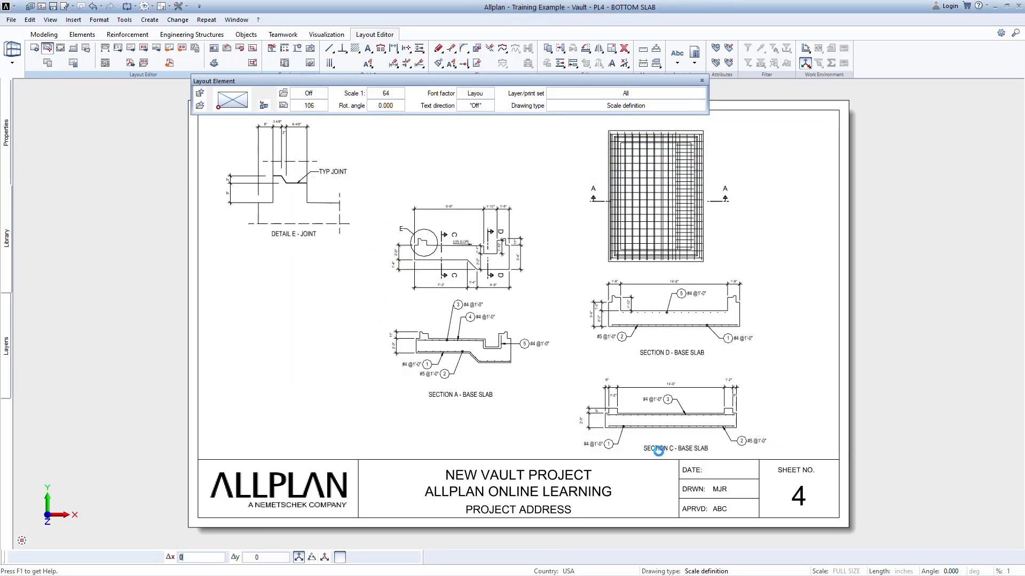
scroll(522, 423, "down", 2)
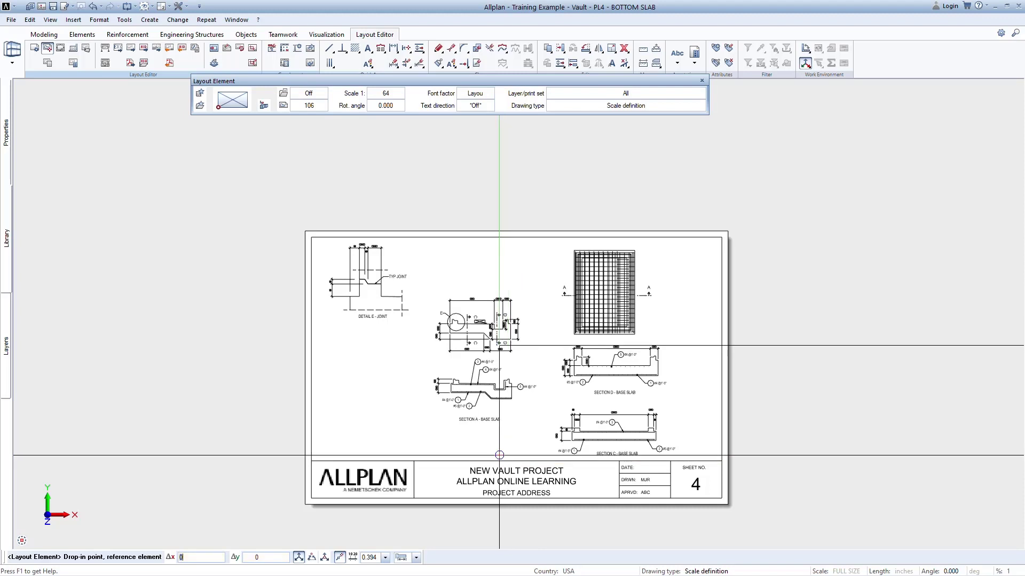
left_click(283, 226)
key("Escape")
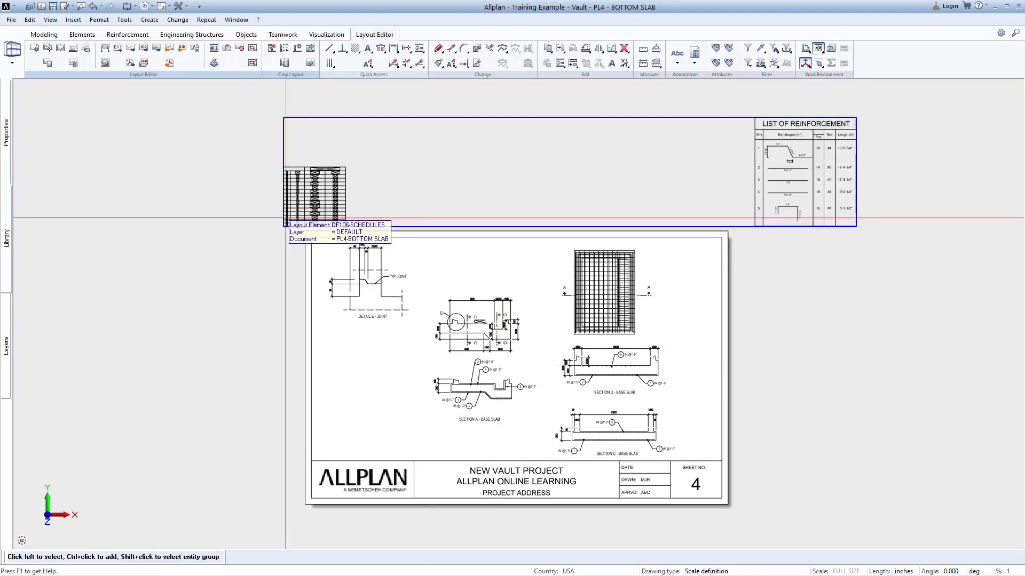
Crop the placed SCHEDULES layout element with a layout window around only the bottom slab's LIST OF REINFORCEMENT table.
left_click(257, 48)
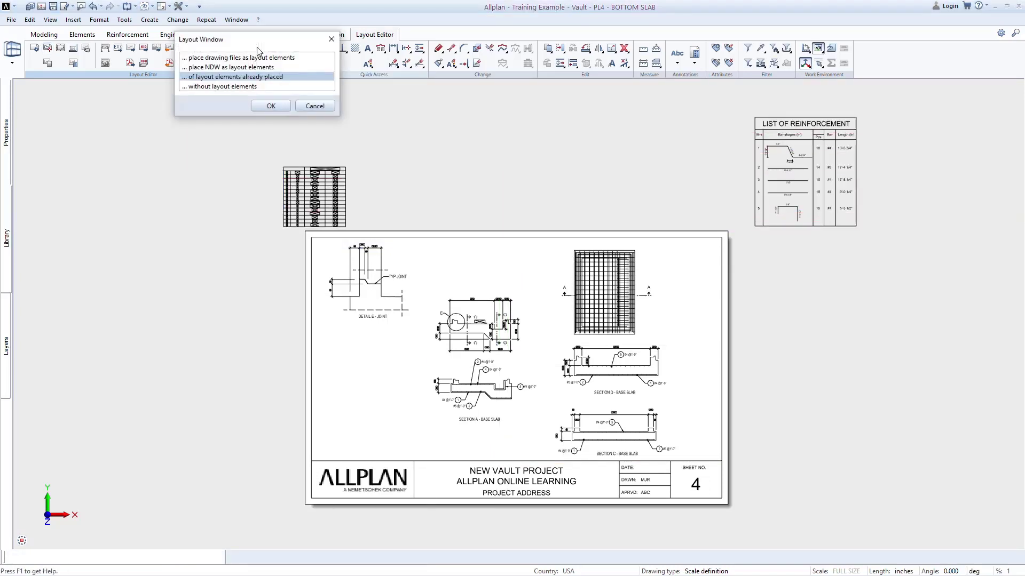
left_click(284, 106)
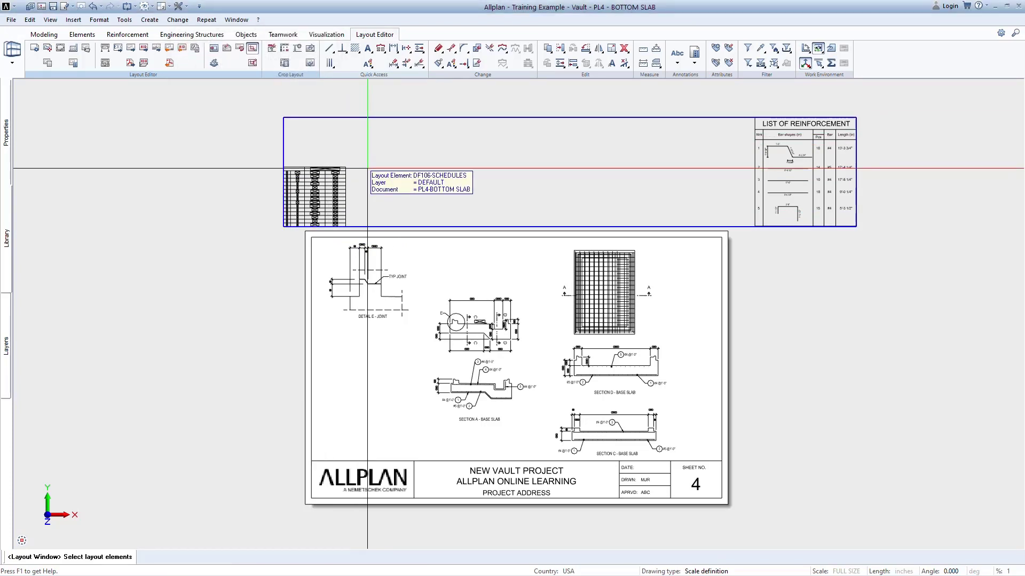
left_click(368, 168)
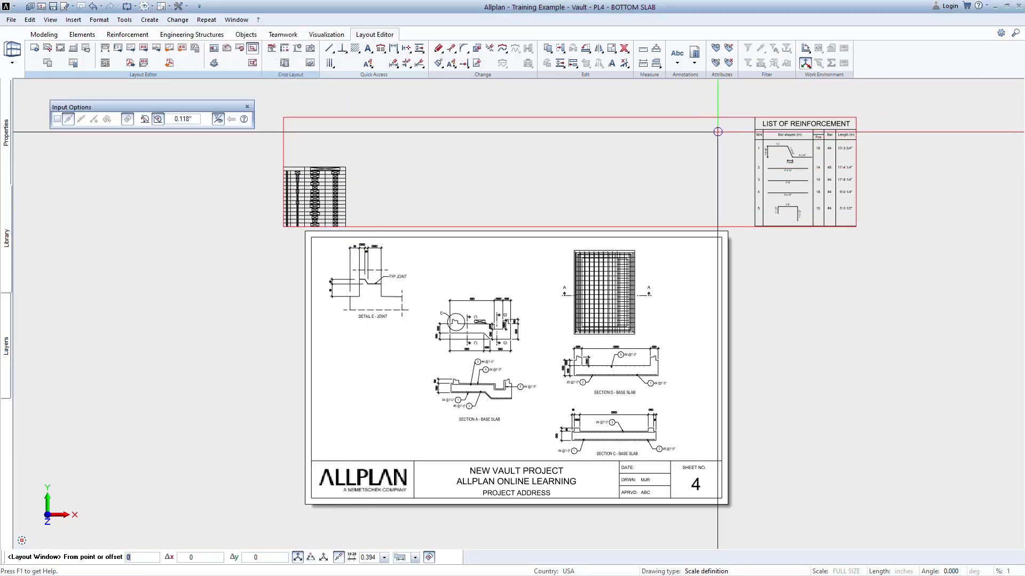
left_click(746, 111)
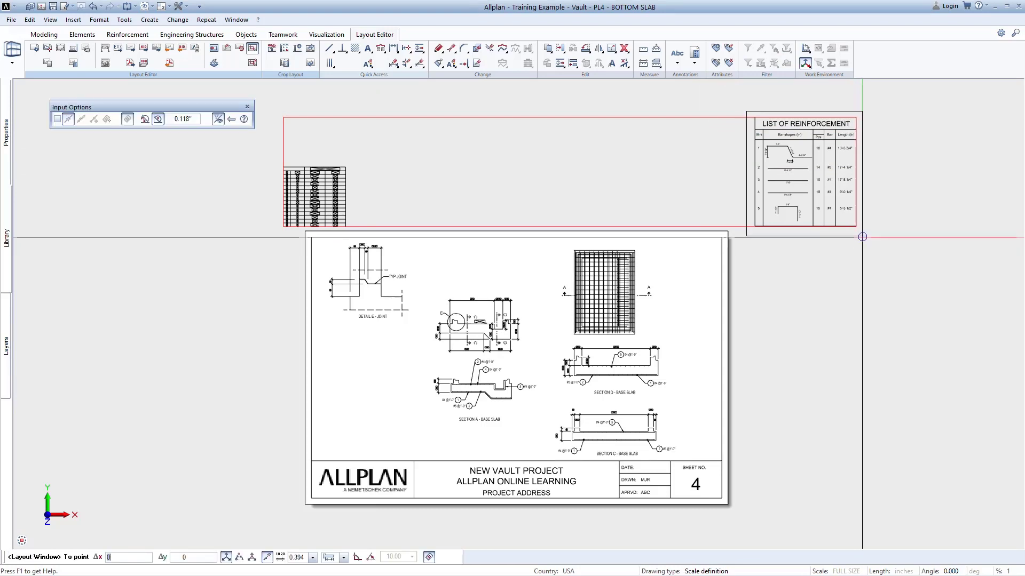
left_click(855, 249)
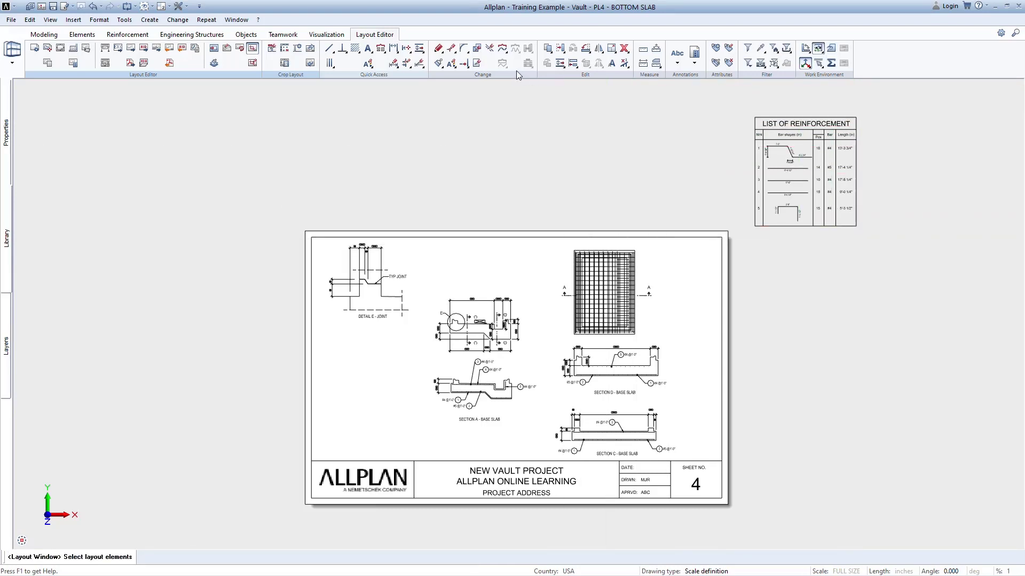
Move the cropped LIST OF REINFORCEMENT into the lower-left area of sheet 4, below Detail E and above the logo, and check its placement.
left_click(558, 49)
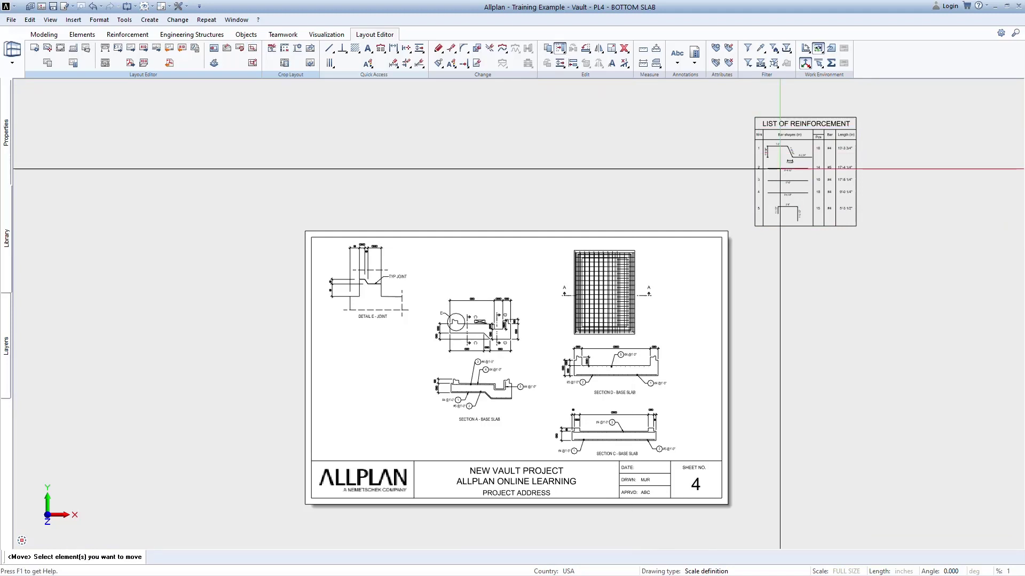
left_click(805, 192)
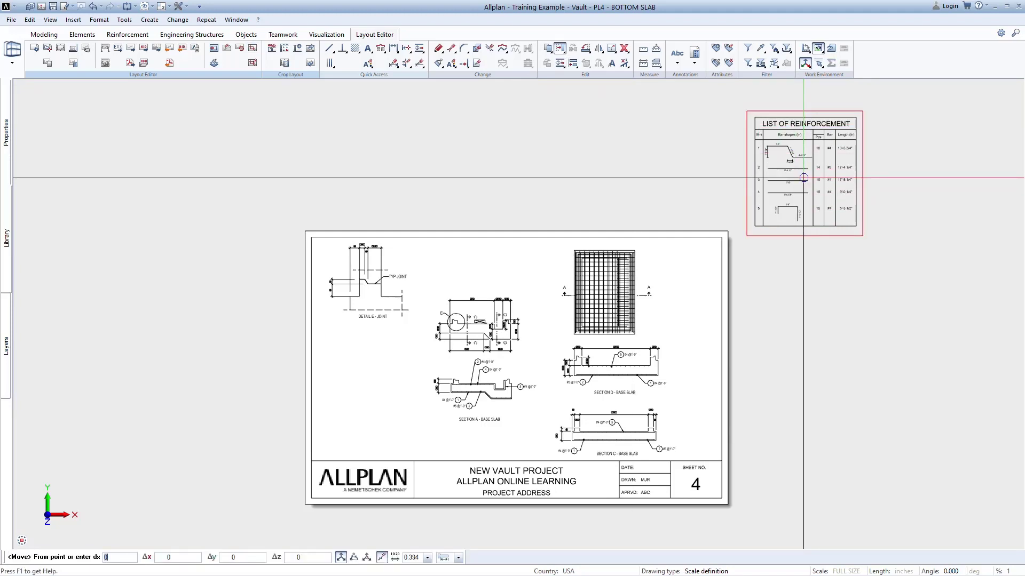
left_click(804, 178)
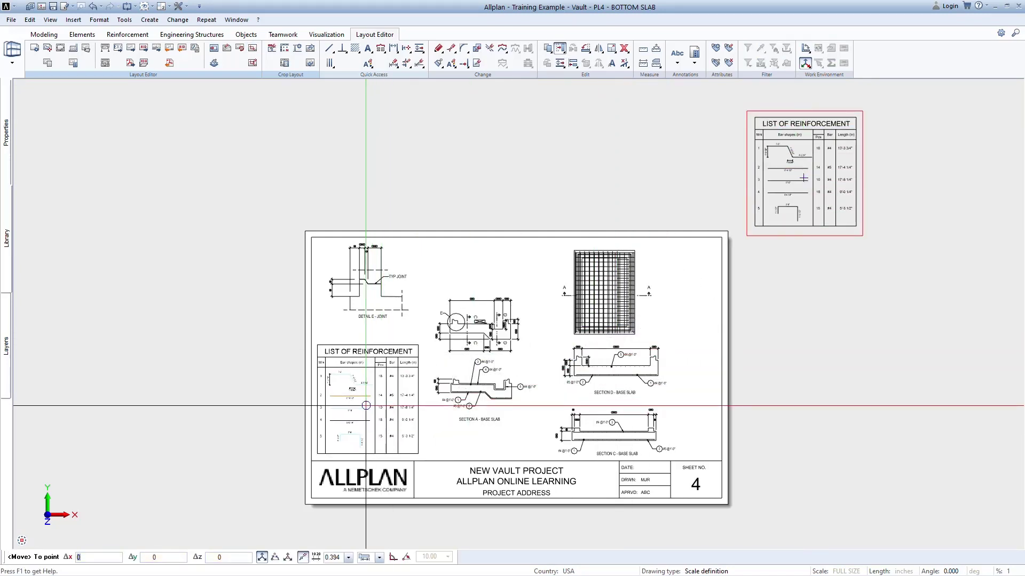
left_click(367, 406)
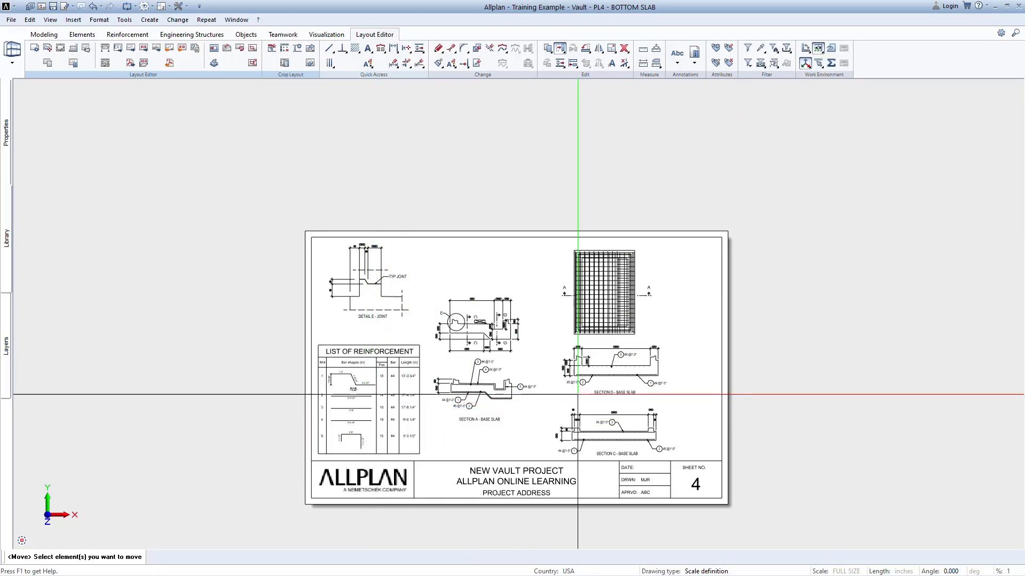
scroll(489, 435, "up", 3)
scroll(489, 436, "up", 1)
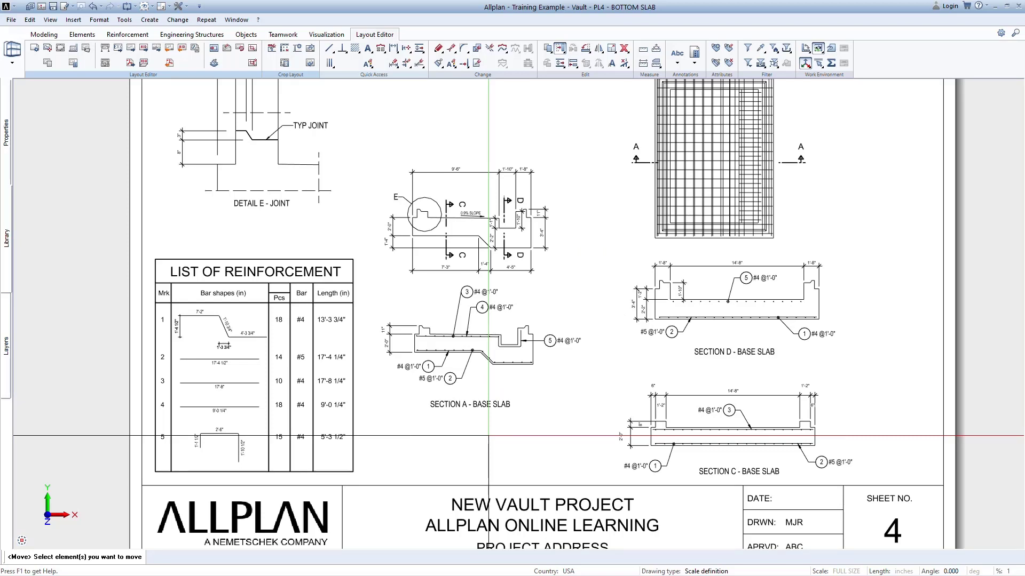
middle_click_drag(489, 436, 489, 471)
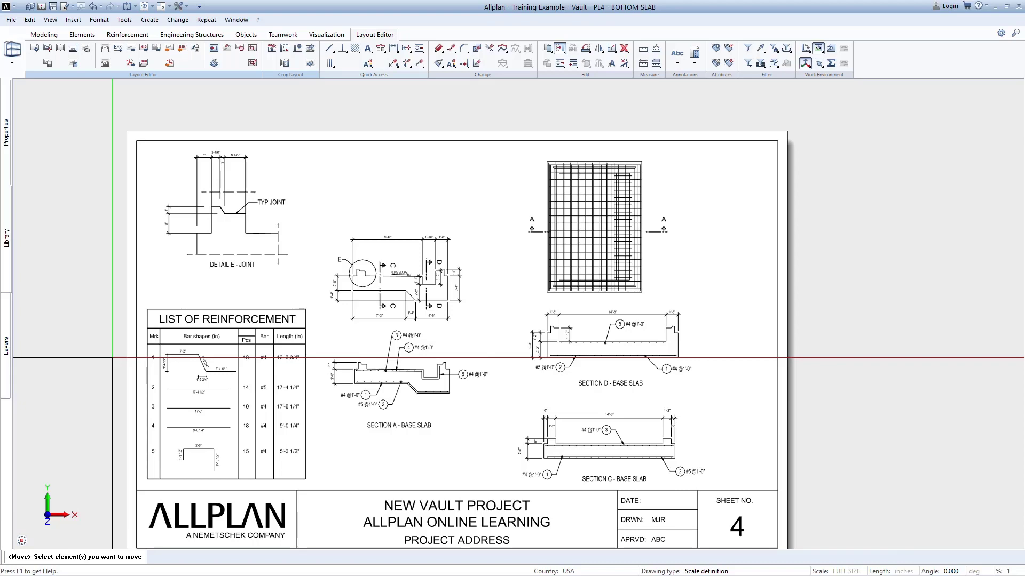
scroll(111, 352, "down", 1)
middle_click_drag(112, 352, 190, 339)
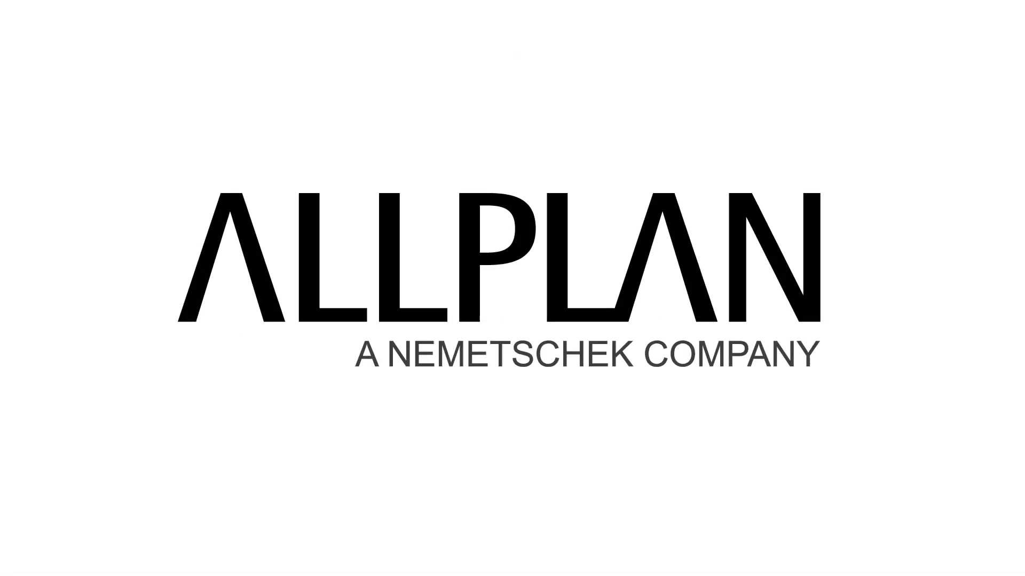